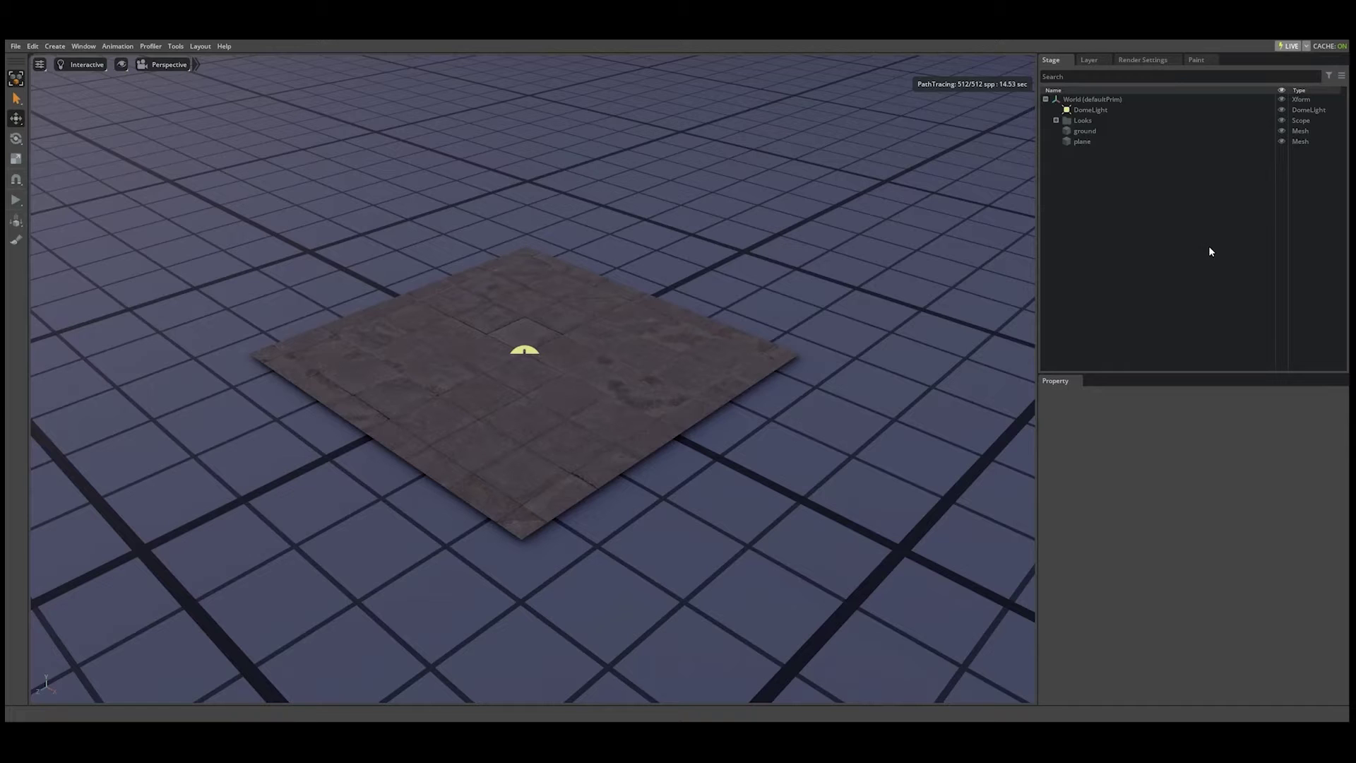
# - Expand Looks and open the concrete_wetness material in the MDL Material Graph
pyautogui.click(1056, 121)
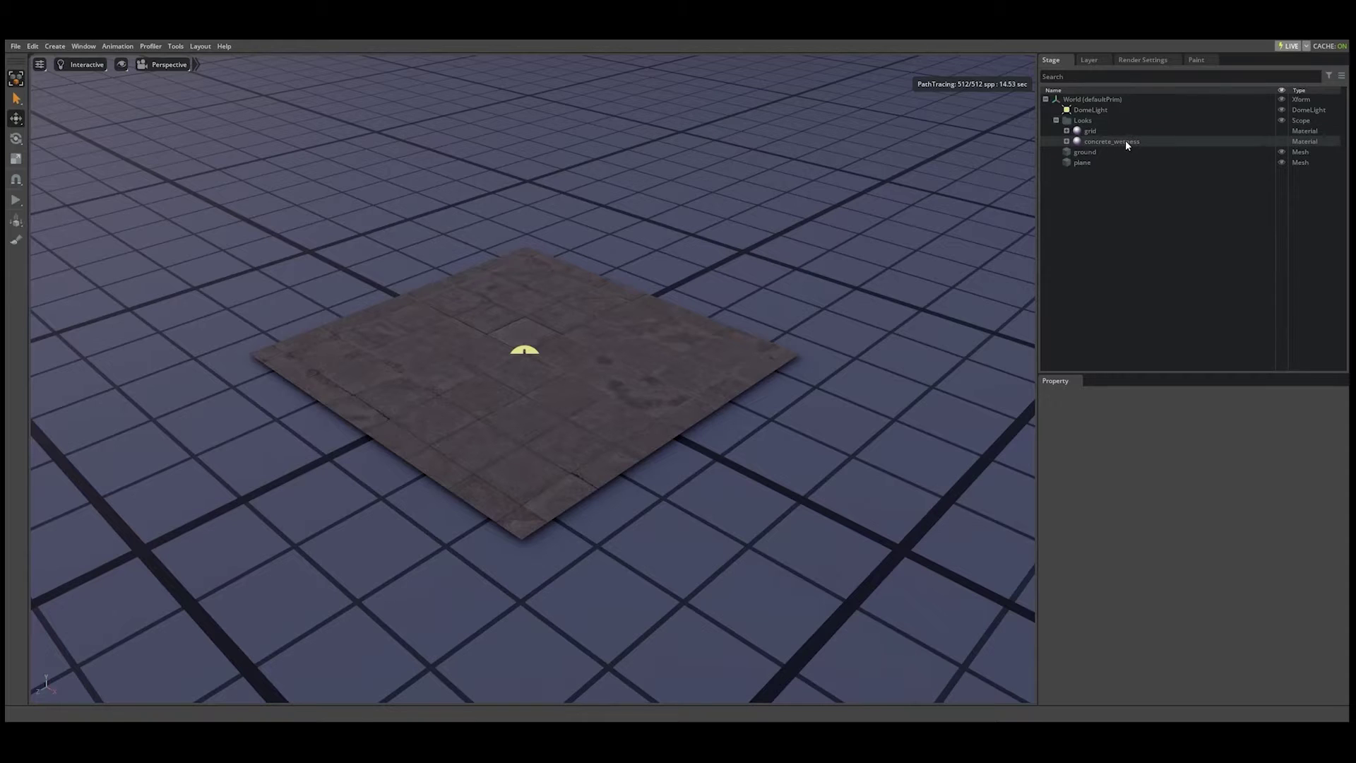
pyautogui.click(1126, 142)
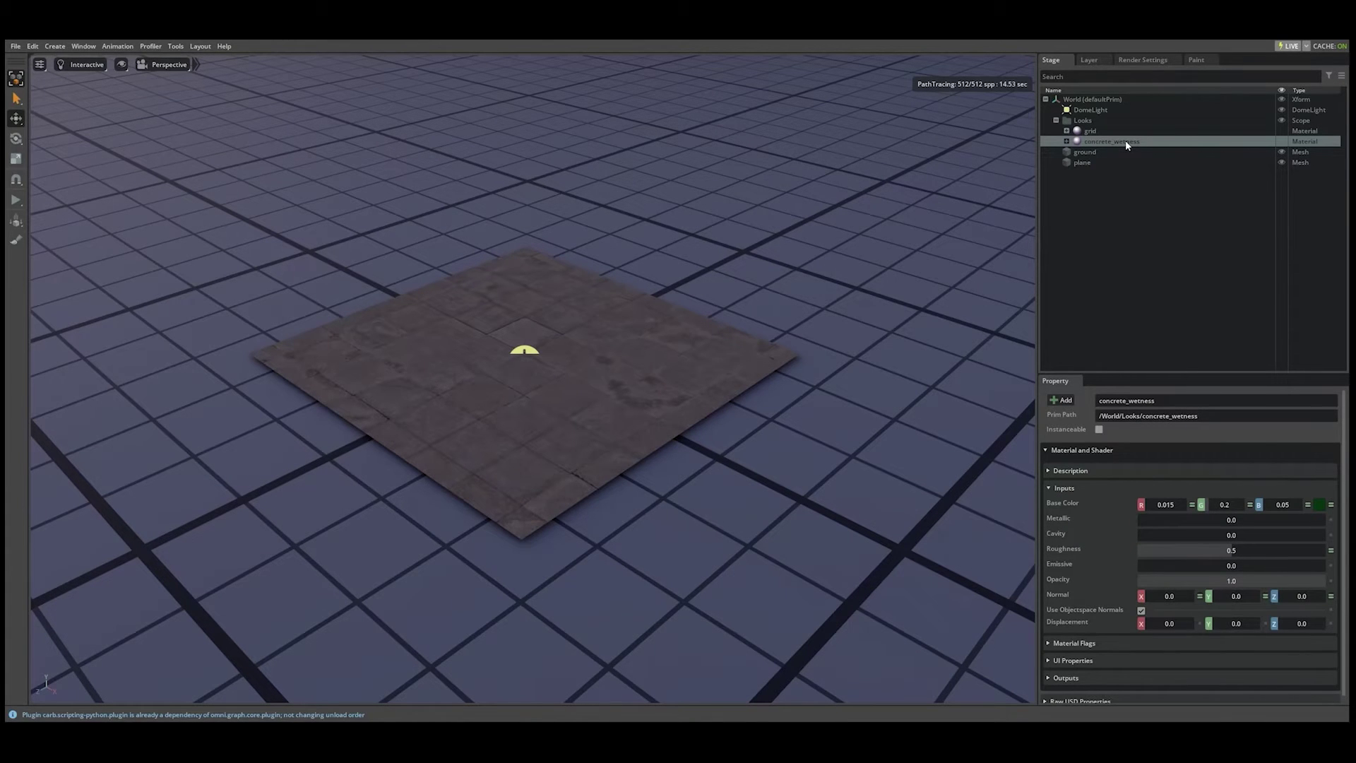
pyautogui.rightClick(1125, 139)
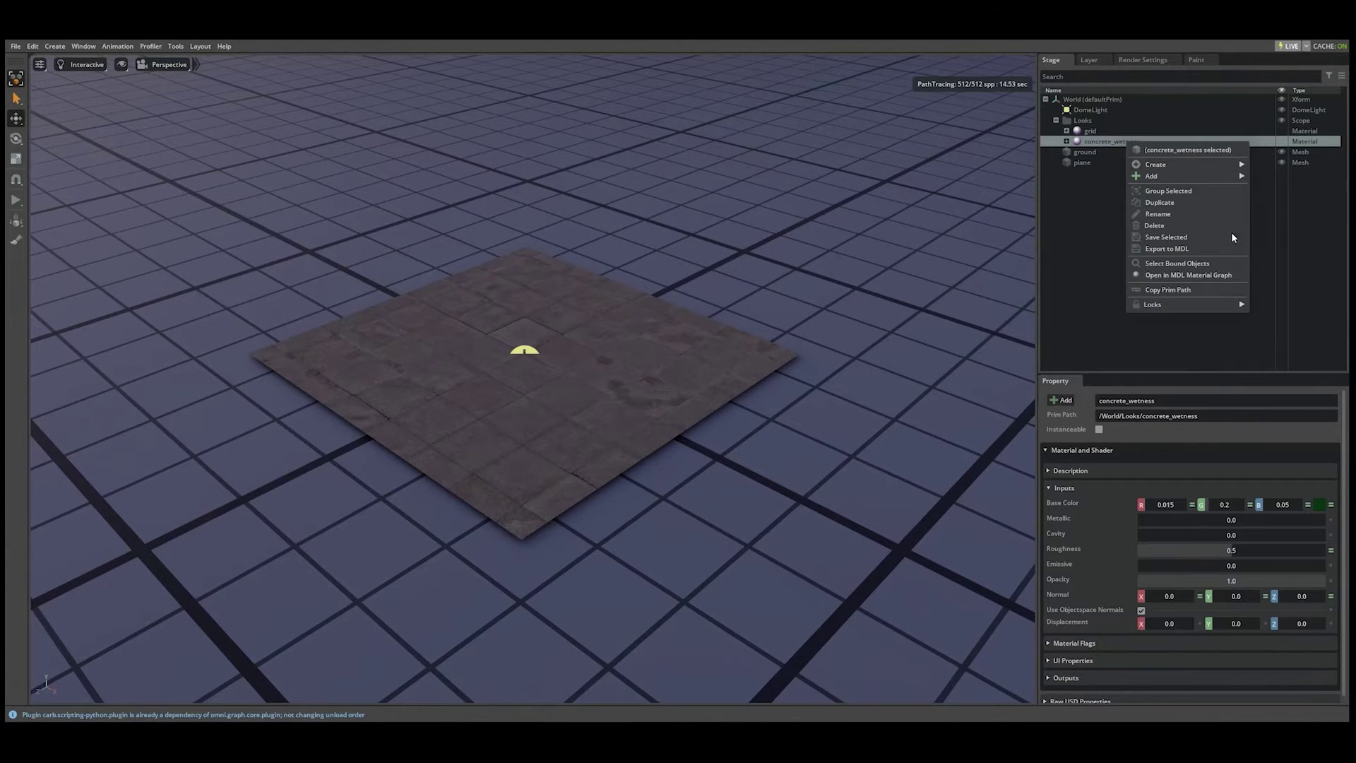
pyautogui.click(1229, 275)
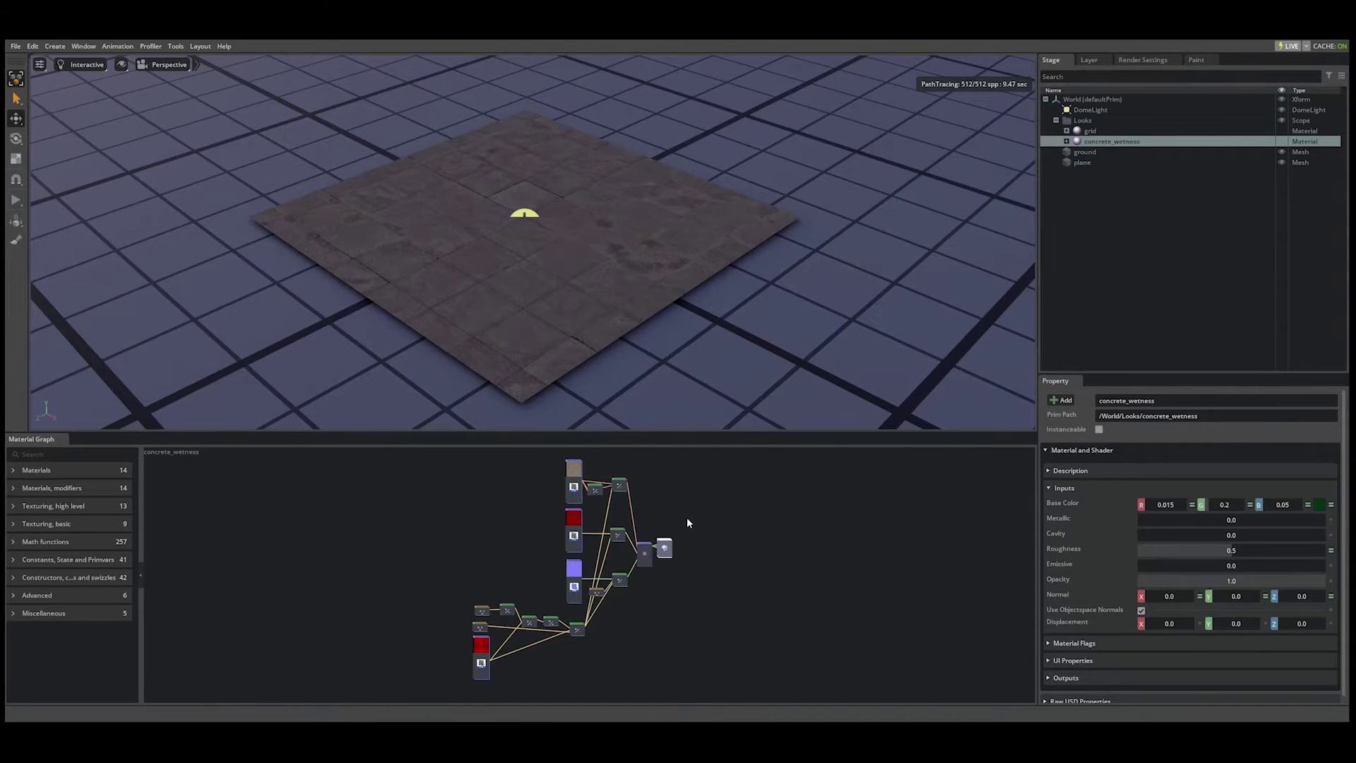
# - Zoom into the graph and inspect the multiply node's and lerp01 node's properties
pyautogui.moveTo(686, 517); pyautogui.dragTo(715, 541, button='middle')
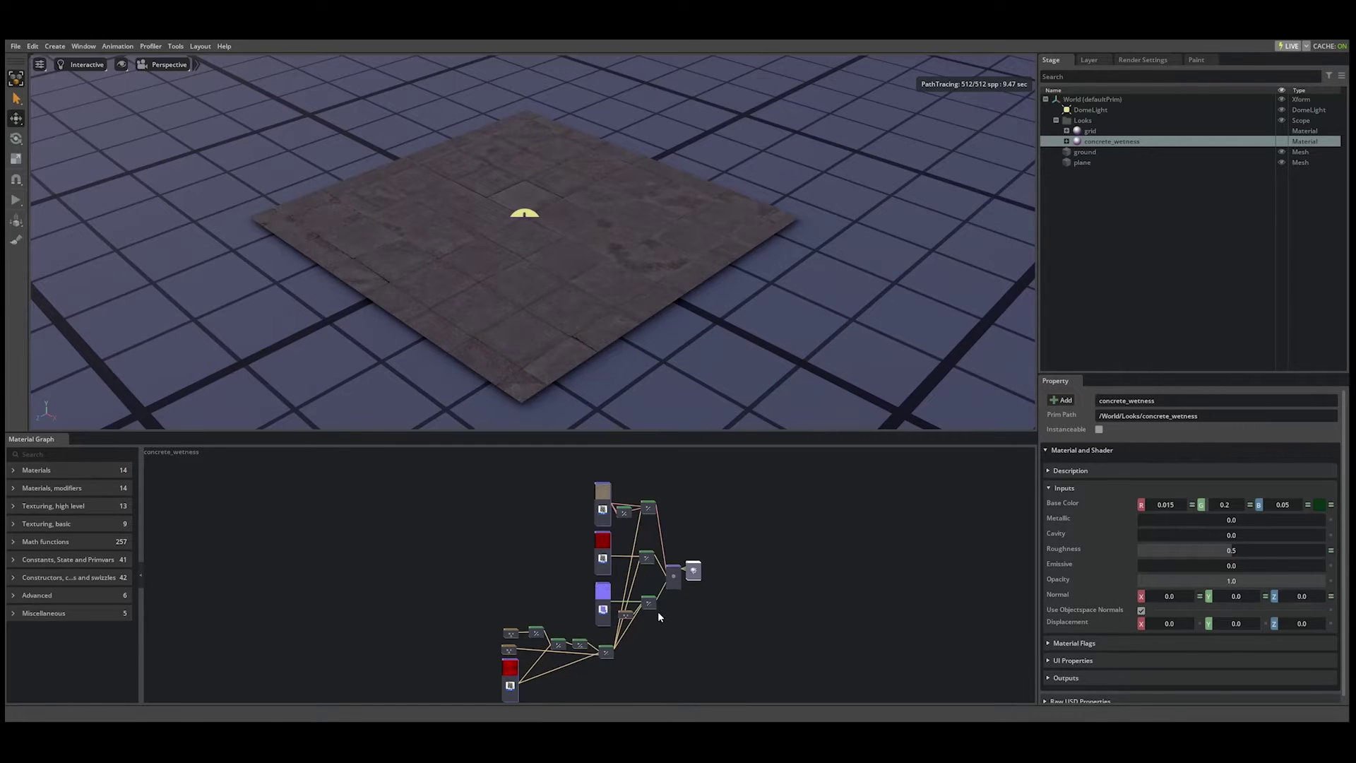
pyautogui.scroll(10, 710, 542)
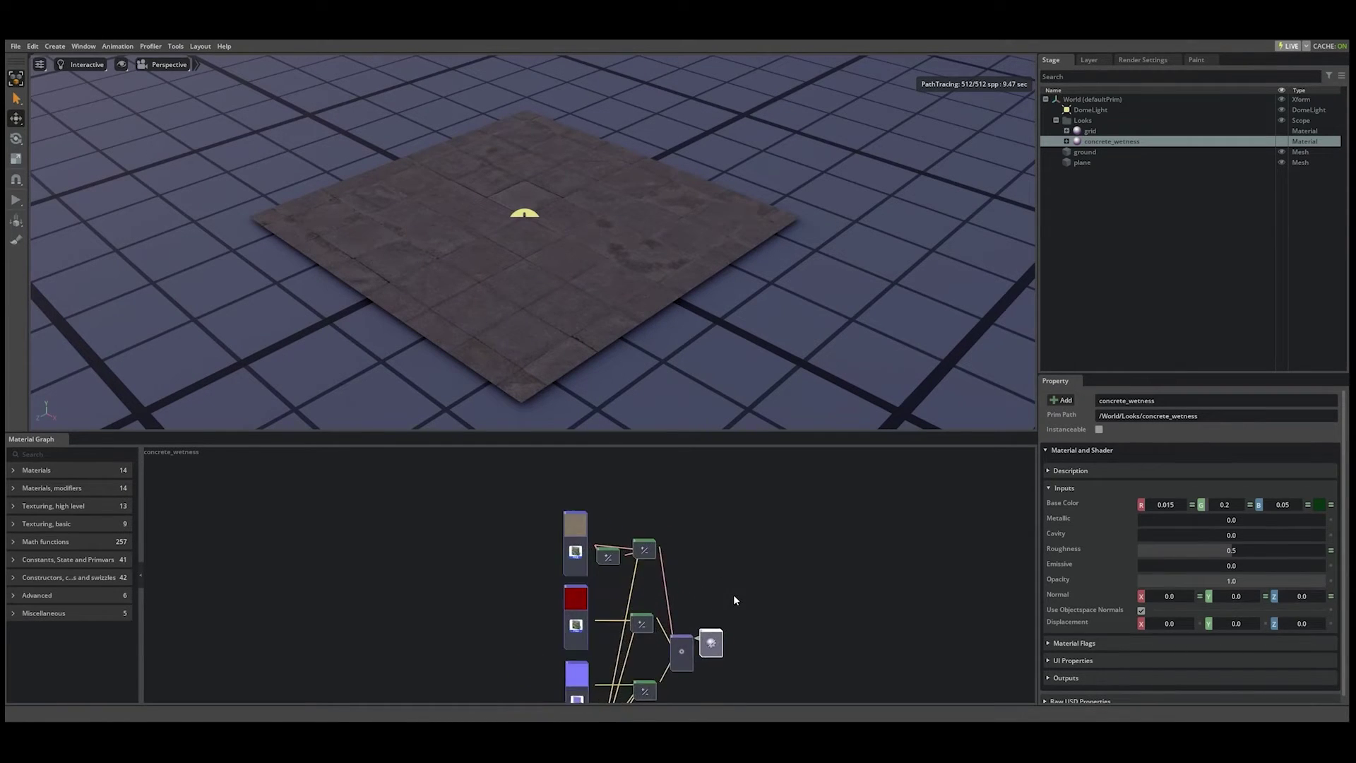
pyautogui.scroll(5, 784, 583)
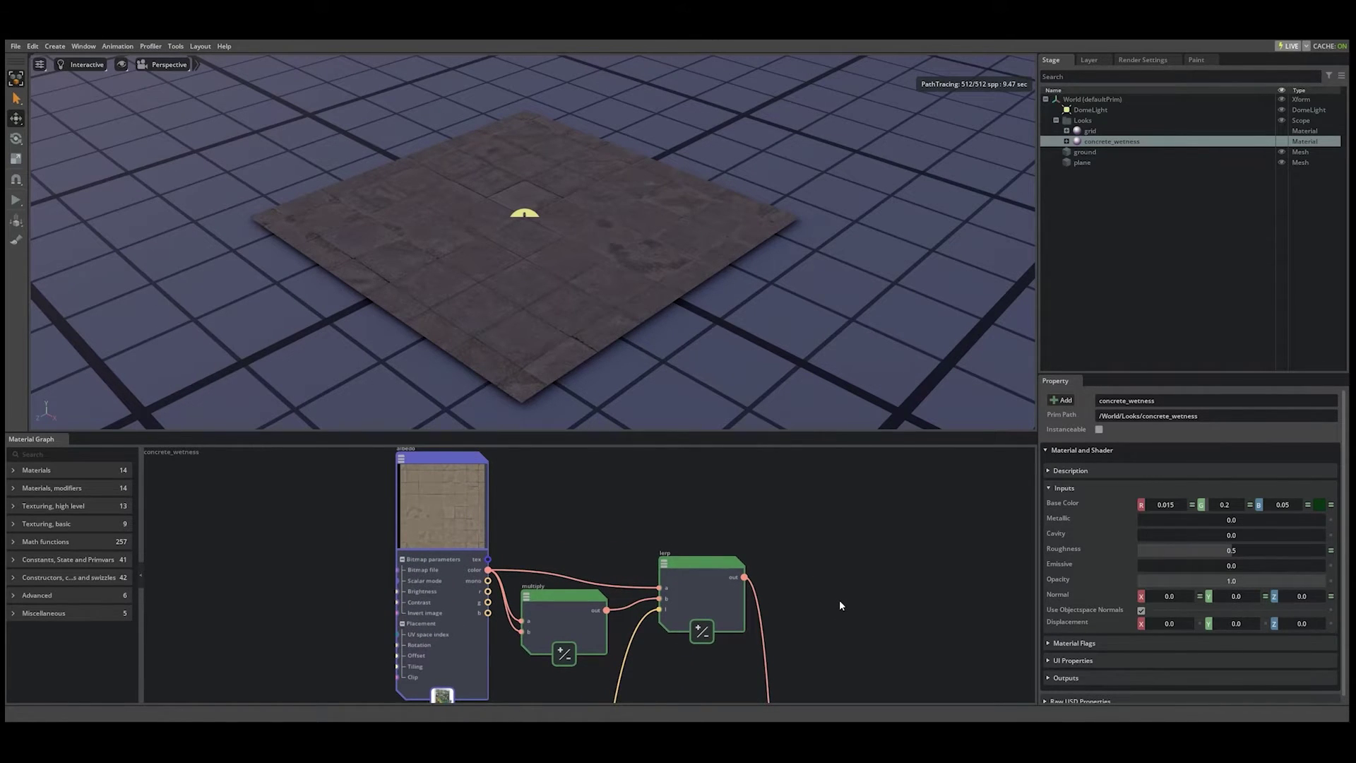
pyautogui.click(582, 612)
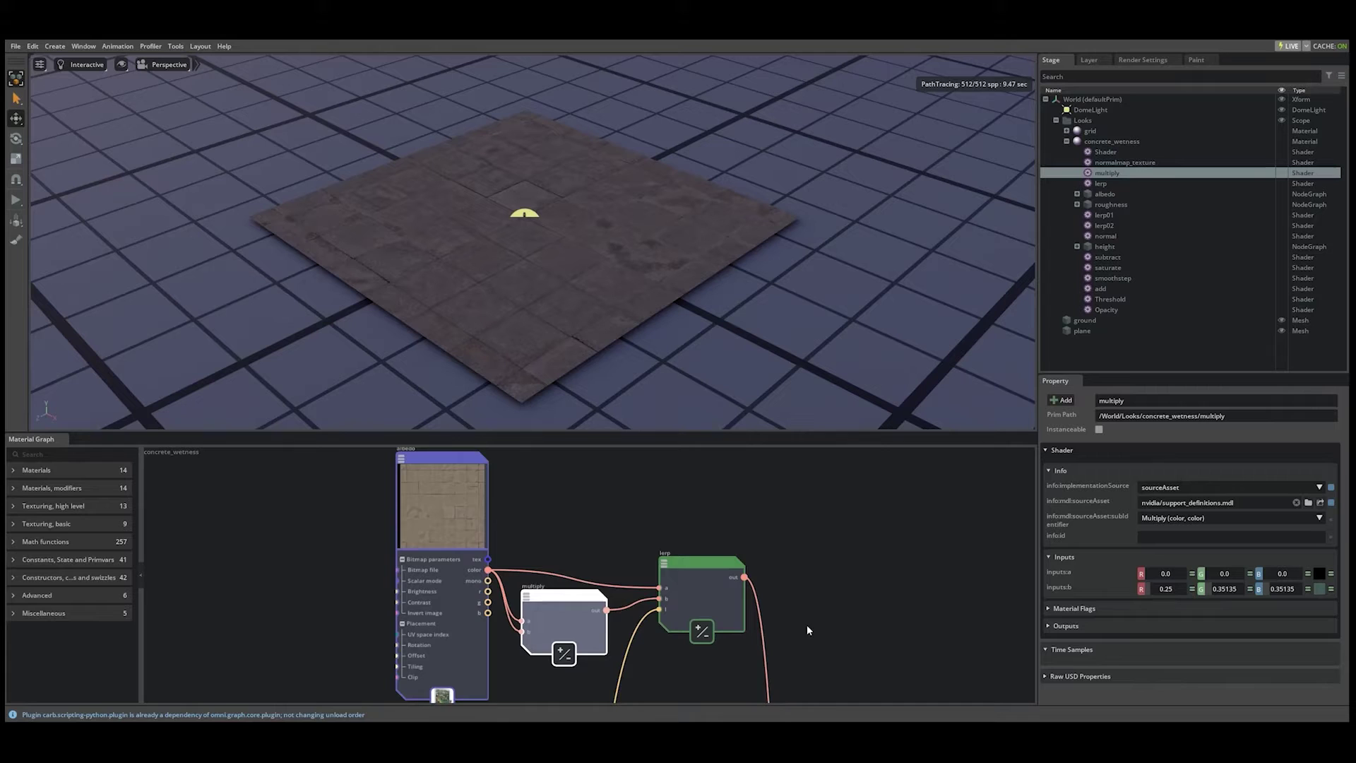
pyautogui.scroll(-5, 806, 624)
pyautogui.moveTo(831, 489); pyautogui.dragTo(829, 513, button='middle')
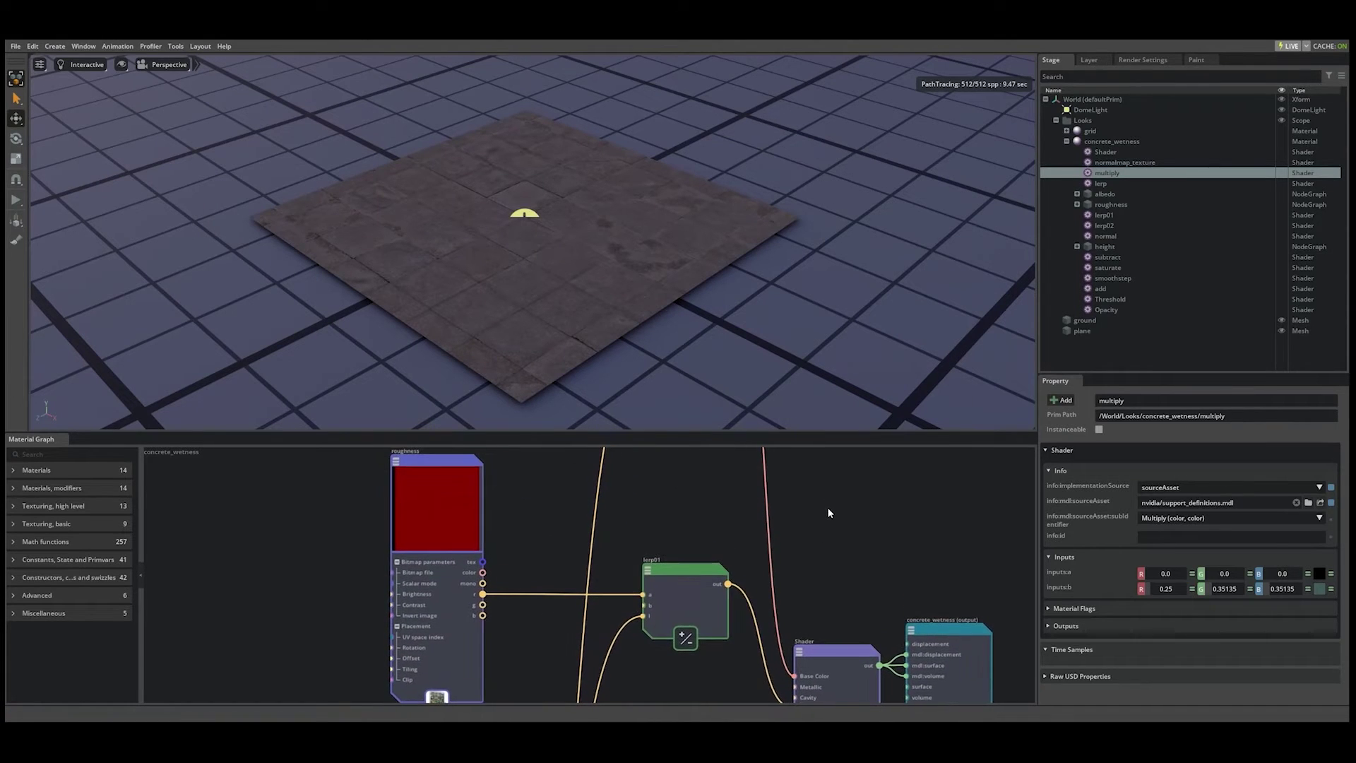
pyautogui.click(688, 608)
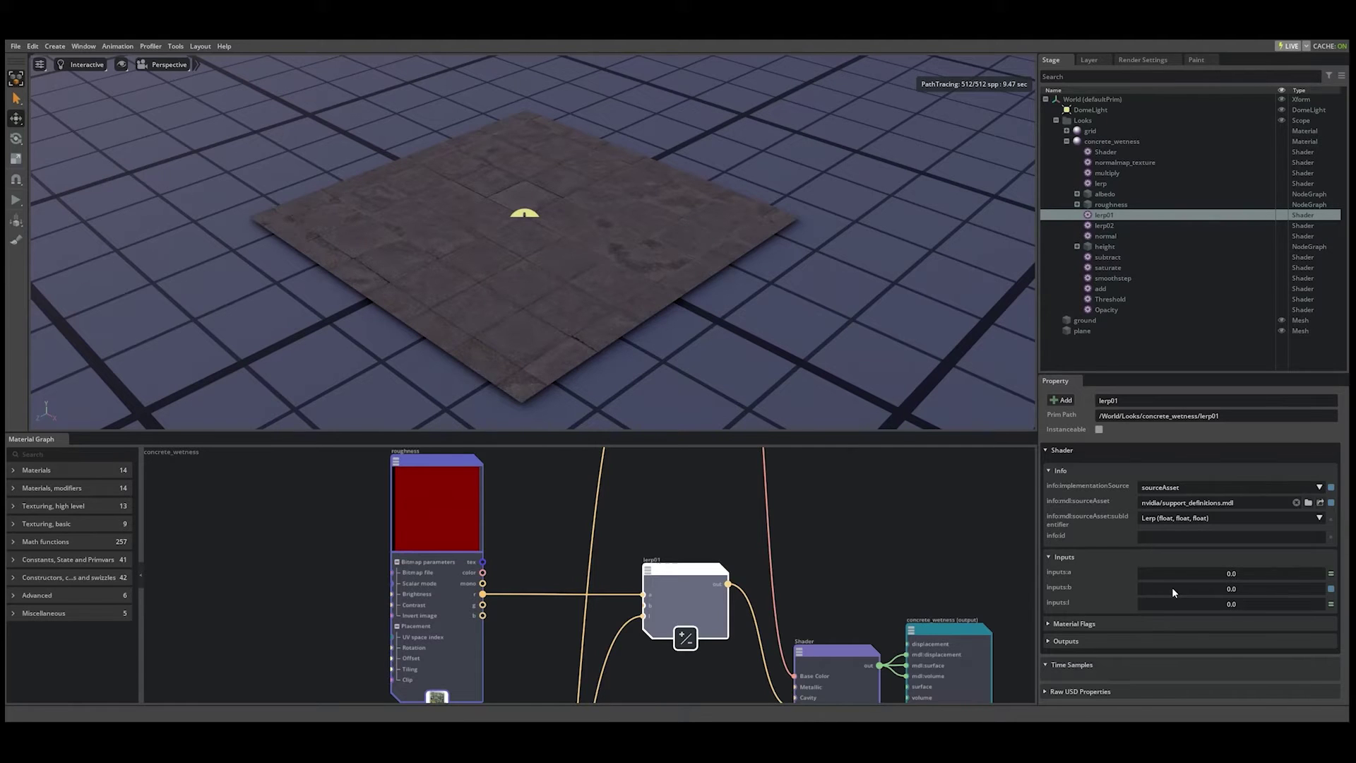
# - Pan the graph past normalmap_texture, lerp02 and normal to the smoothstep and Opacity nodes
pyautogui.moveTo(870, 625); pyautogui.dragTo(883, 442, button='middle')
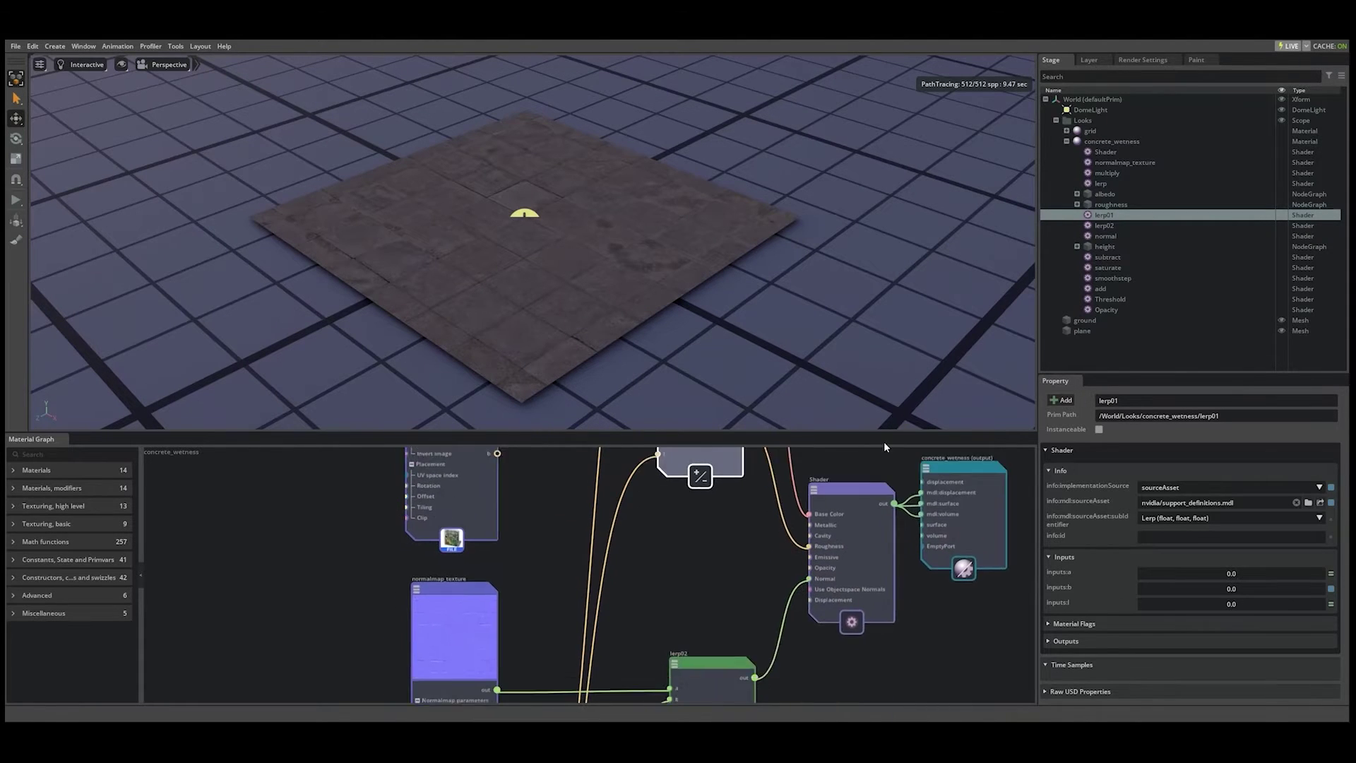
pyautogui.moveTo(699, 599); pyautogui.dragTo(722, 492, button='middle')
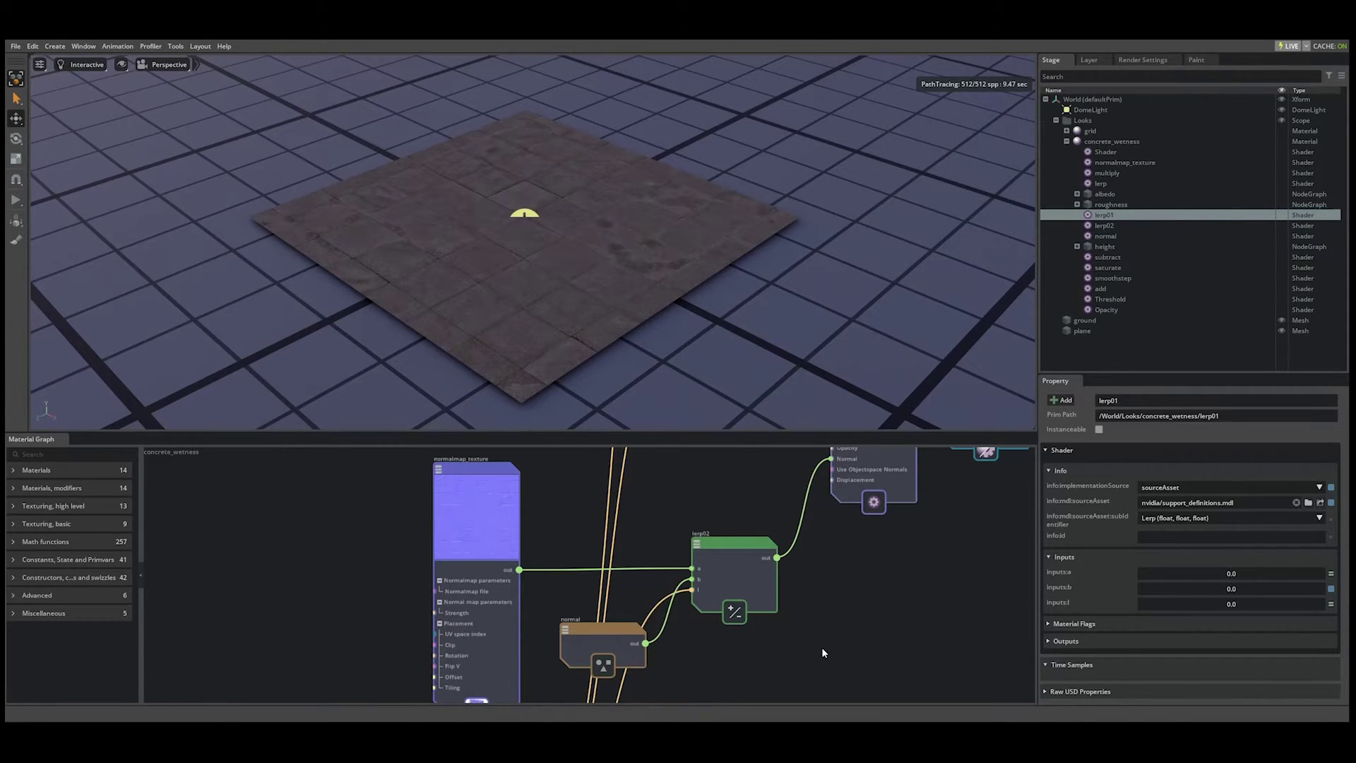
pyautogui.moveTo(823, 653); pyautogui.dragTo(1007, 569, button='middle')
# - Set the Opacity constant to 0.5, view the glossy wet plane, and select the Threshold node
pyautogui.scroll(-4, 911, 580)
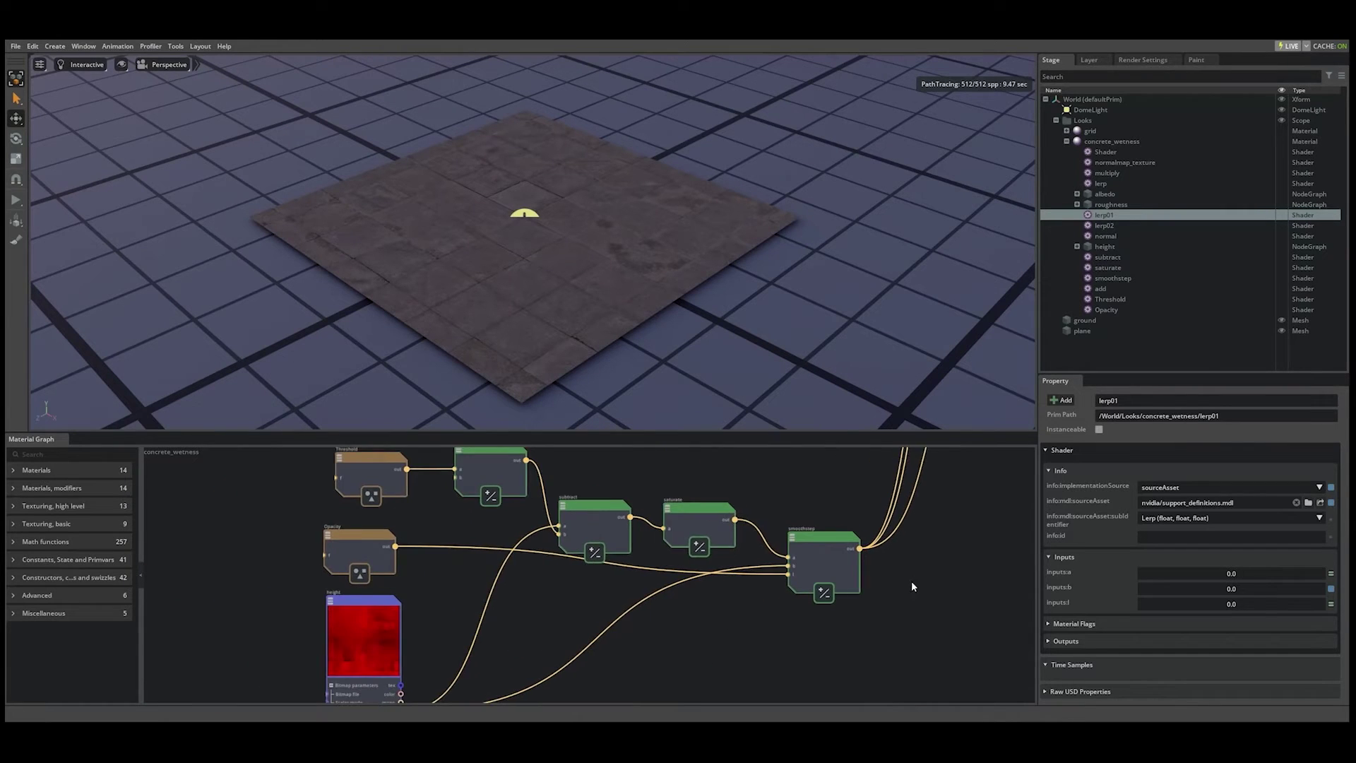
pyautogui.moveTo(913, 549); pyautogui.dragTo(876, 546, button='middle')
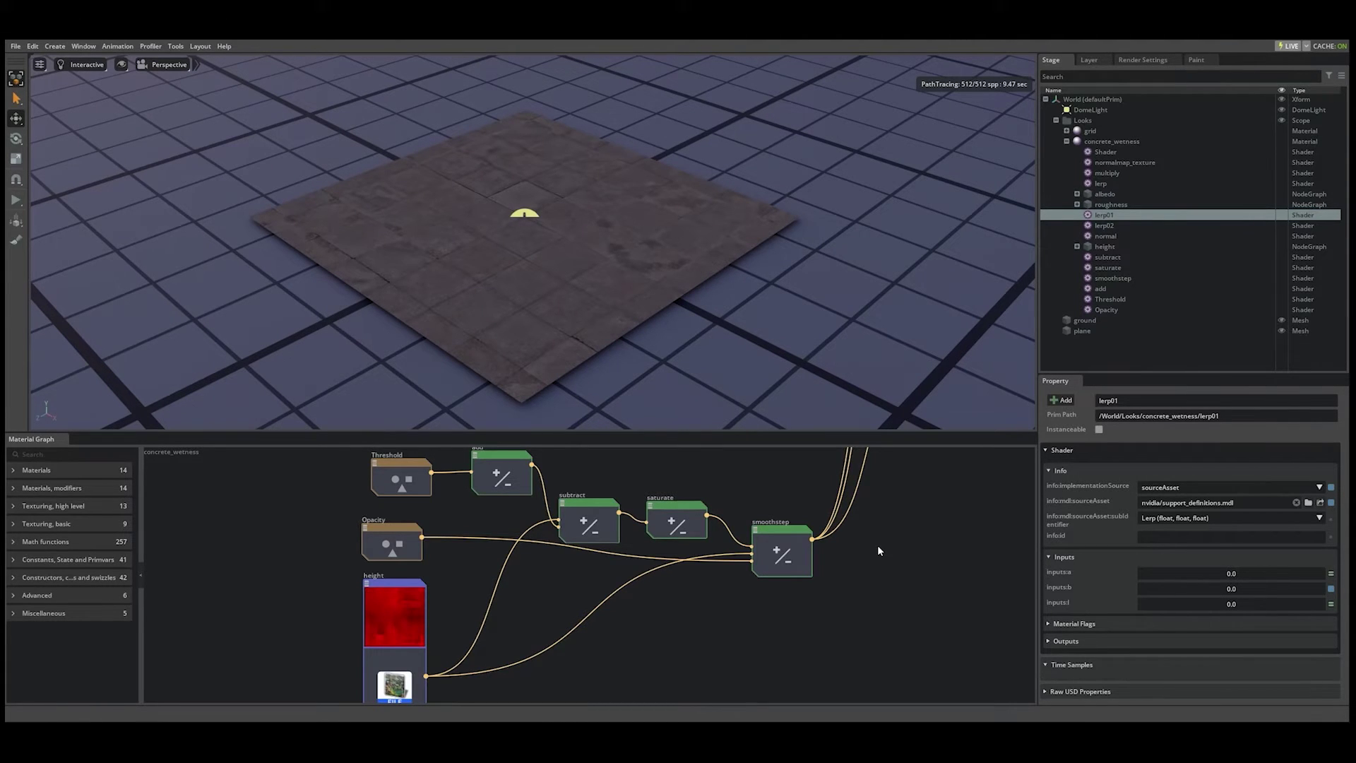
pyautogui.click(401, 552)
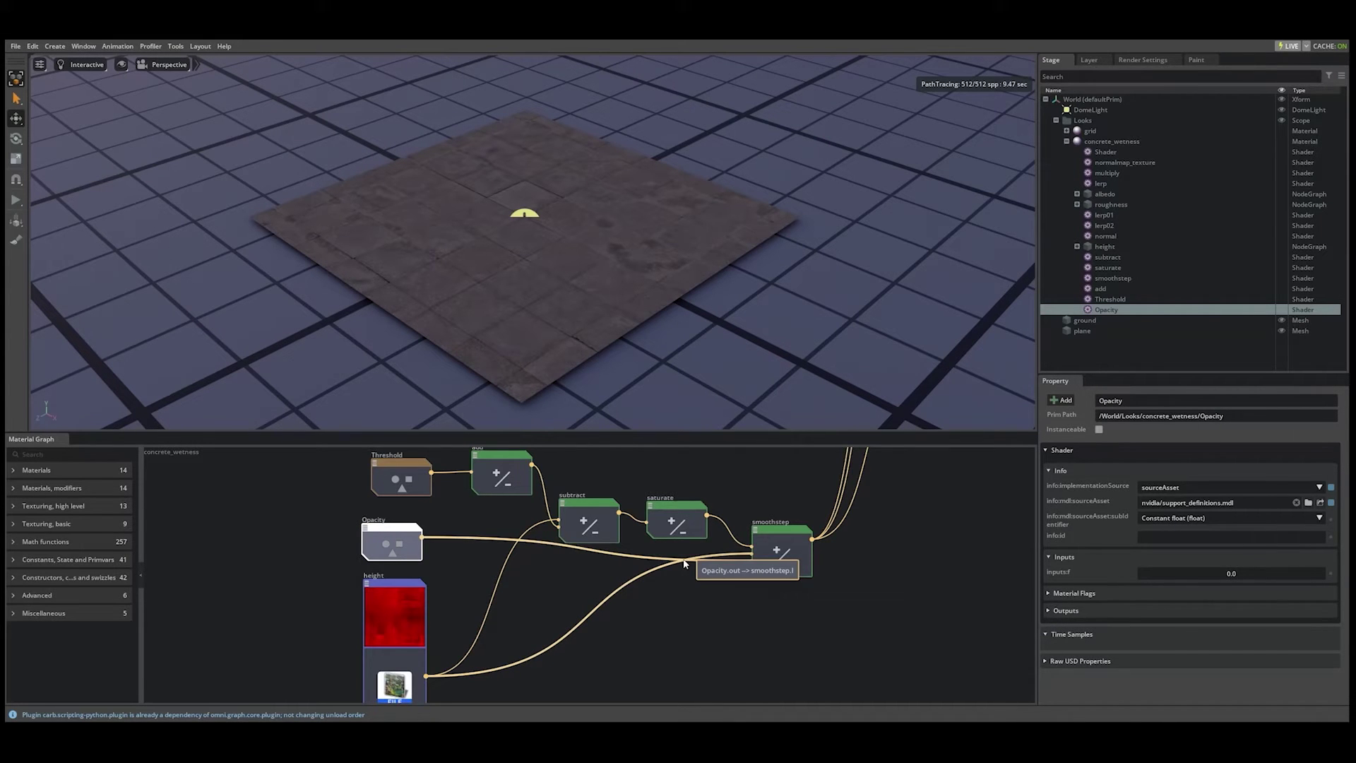
pyautogui.doubleClick(1251, 573)
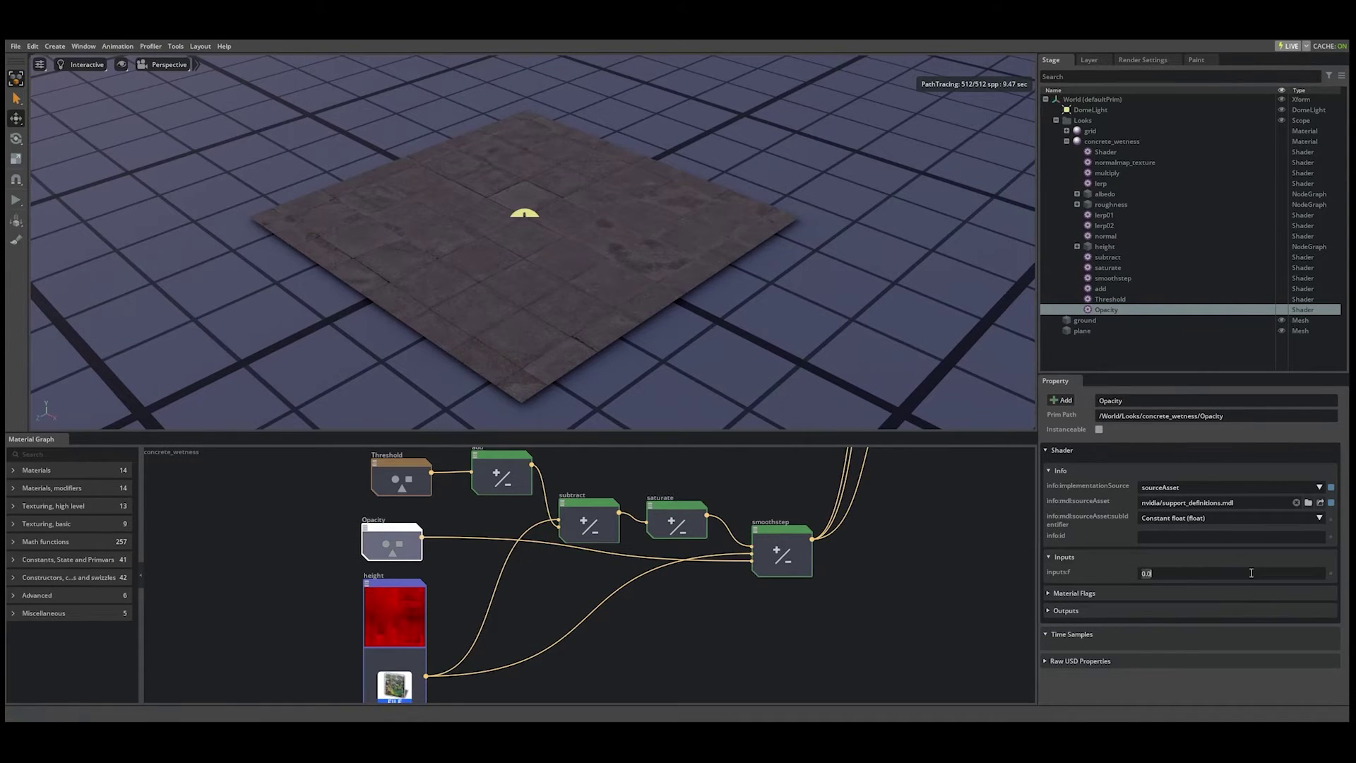
pyautogui.write('0.5')
pyautogui.press('Return')
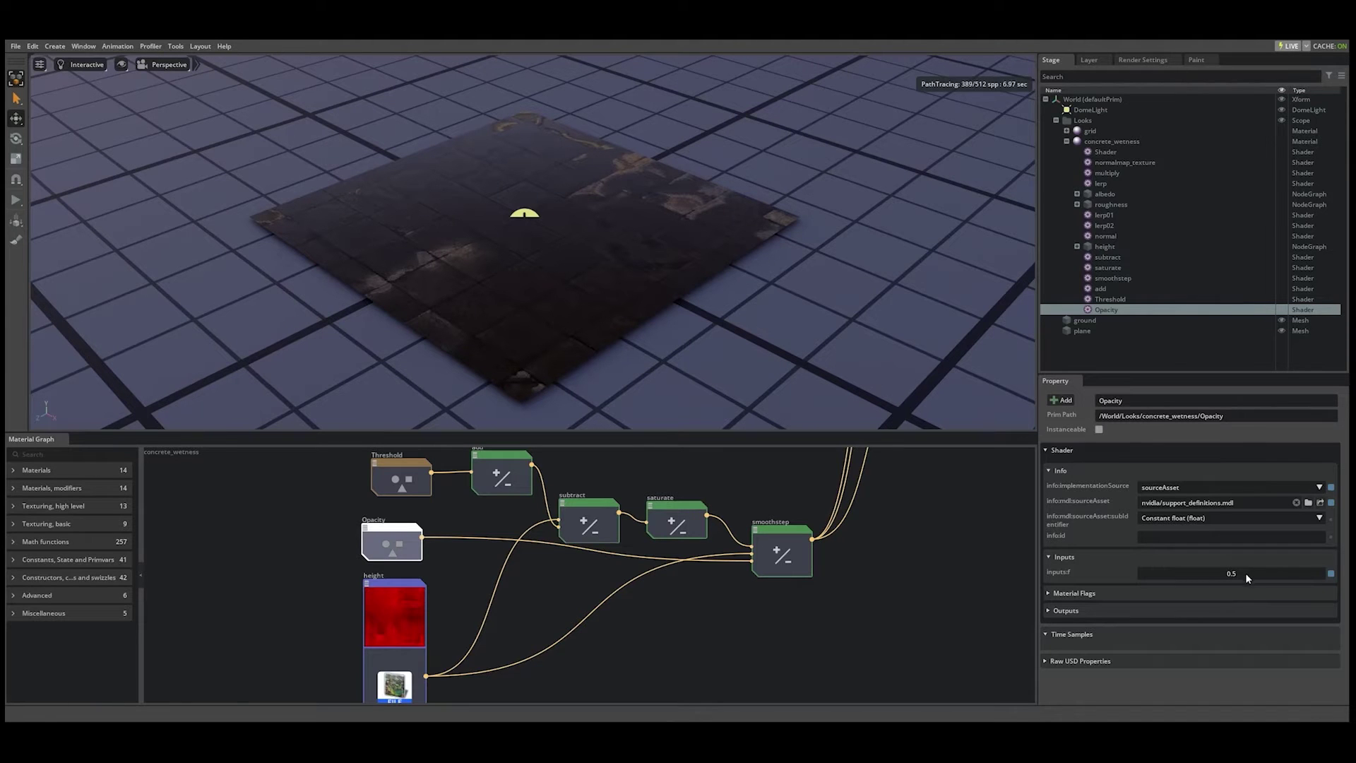
pyautogui.keyDown('alt'); pyautogui.moveTo(746, 304); pyautogui.dragTo(697, 273); pyautogui.keyUp('alt')
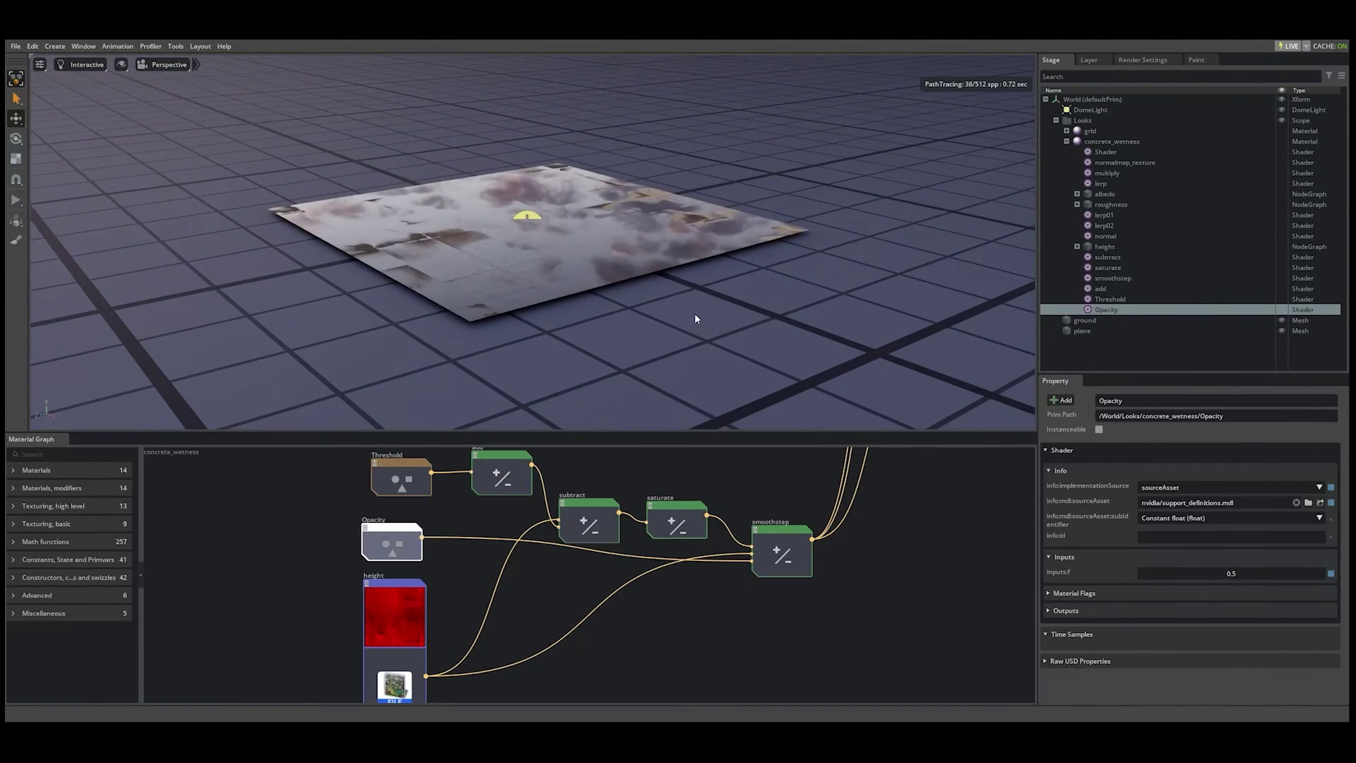
pyautogui.click(392, 493)
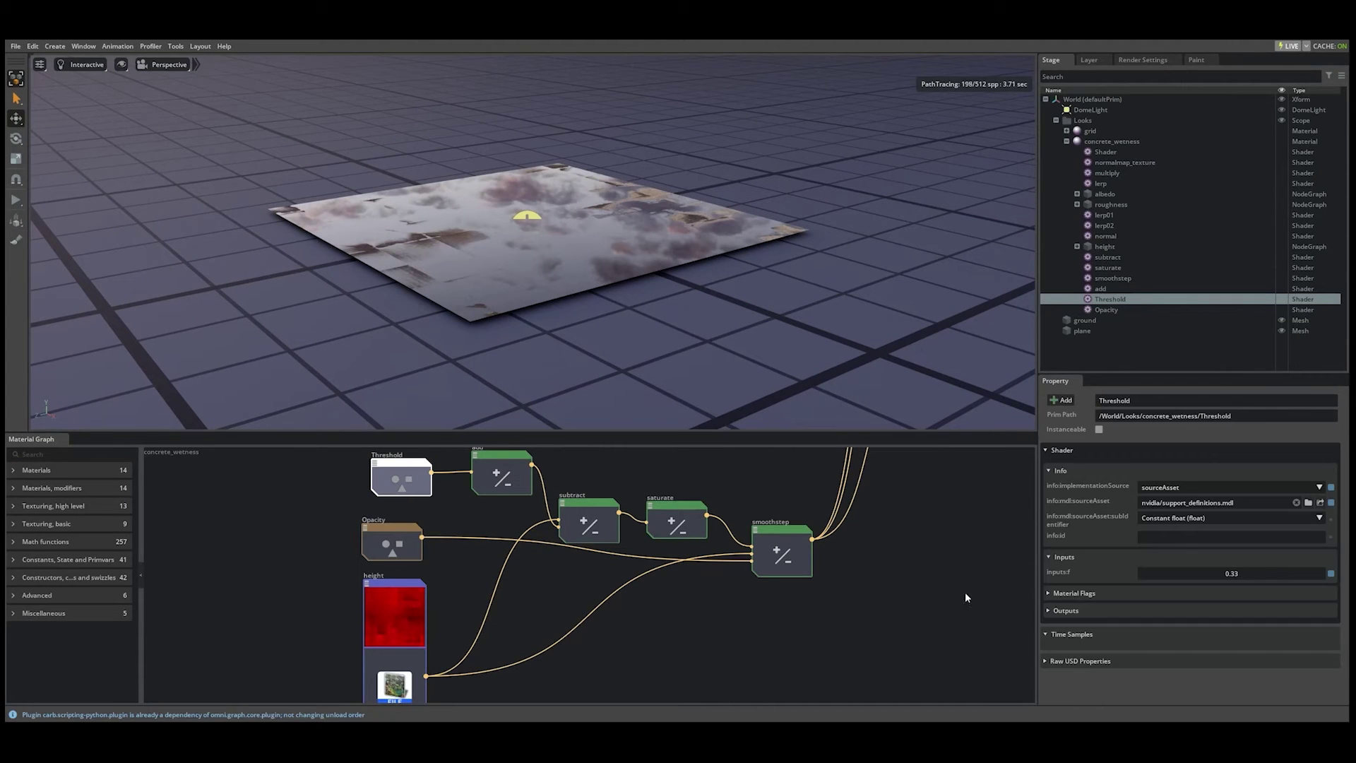
# - Set the Threshold constant to 1 and lower the Opacity constant to 0.25
pyautogui.doubleClick(1238, 573)
pyautogui.write('1')
pyautogui.press('Return')
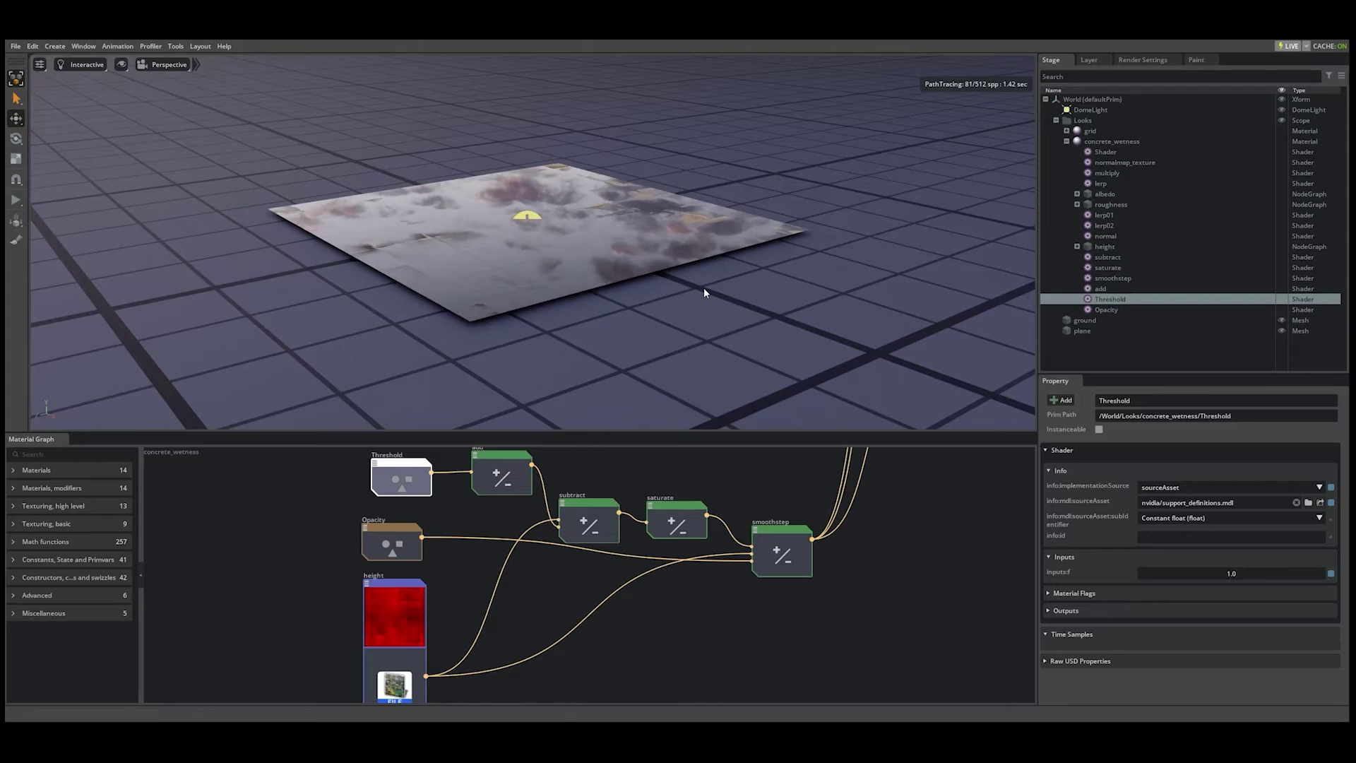
pyautogui.keyDown('alt'); pyautogui.moveTo(704, 287); pyautogui.dragTo(670, 400); pyautogui.keyUp('alt')
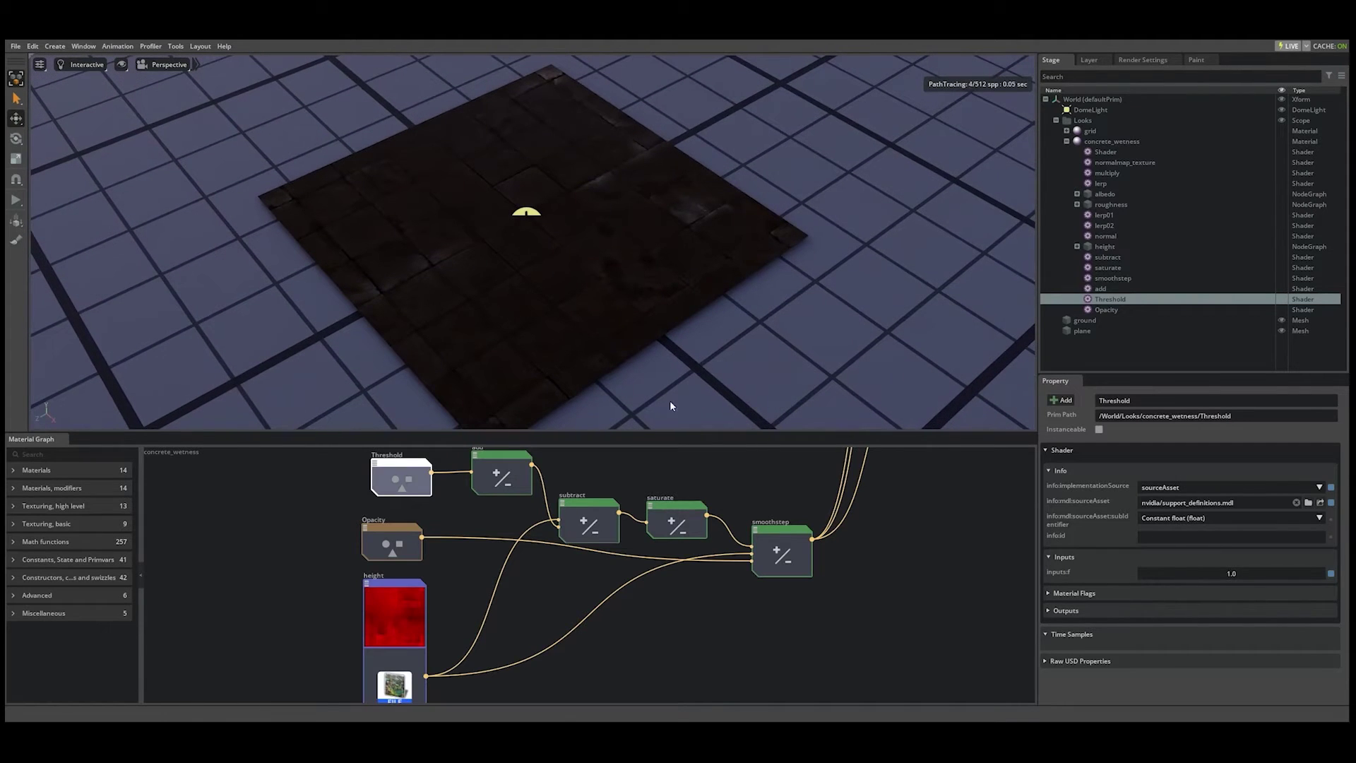
pyautogui.click(408, 550)
pyautogui.doubleClick(1250, 570)
pyautogui.write('.25')
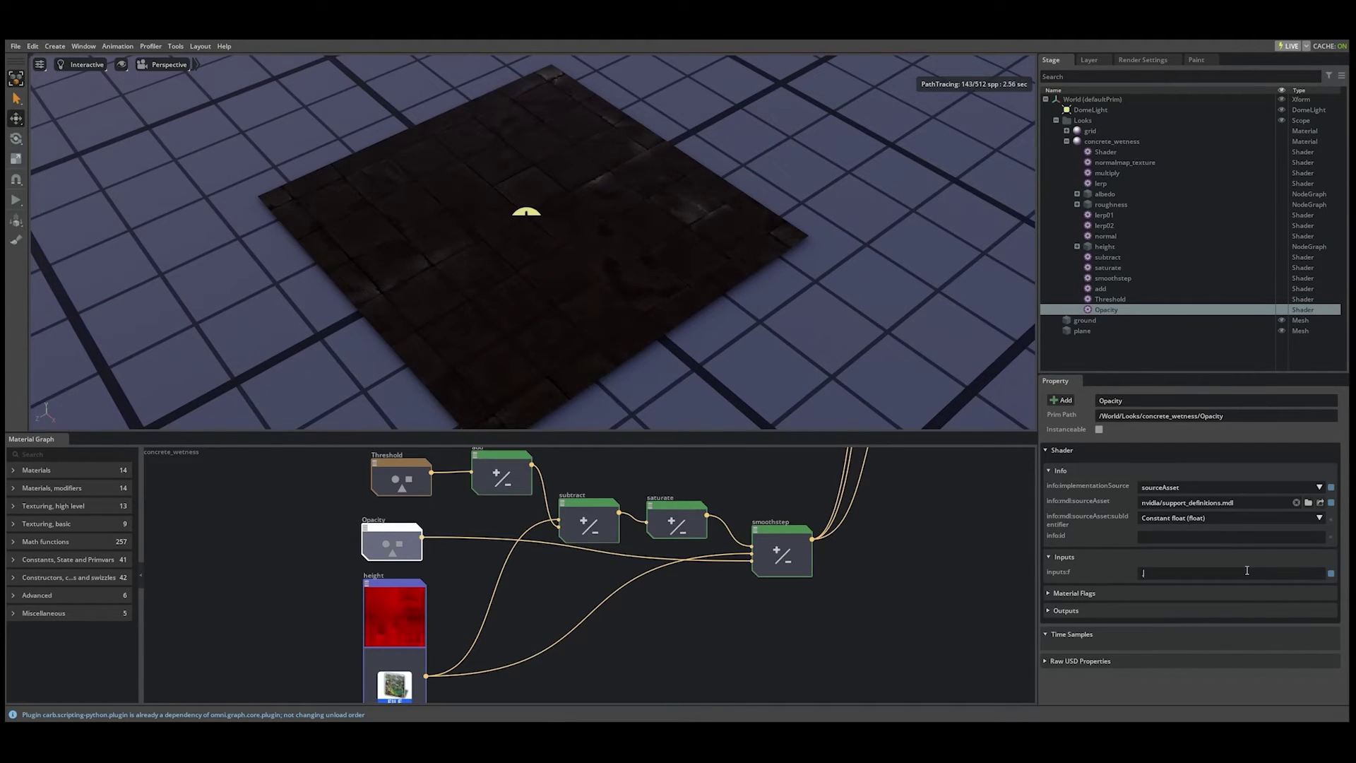
# - Change the Threshold constant's inputs:f value to 0.33
pyautogui.click(401, 479)
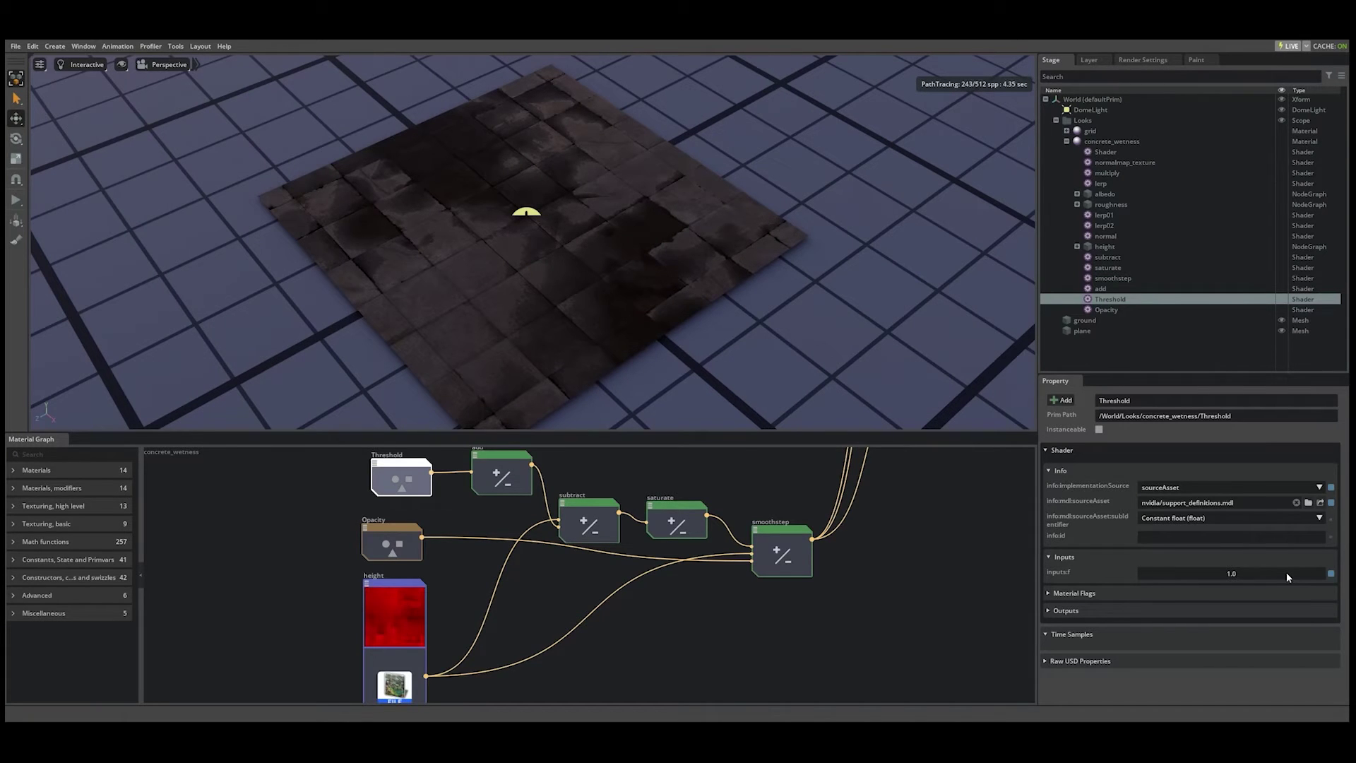
pyautogui.doubleClick(1286, 572)
pyautogui.write('.125')
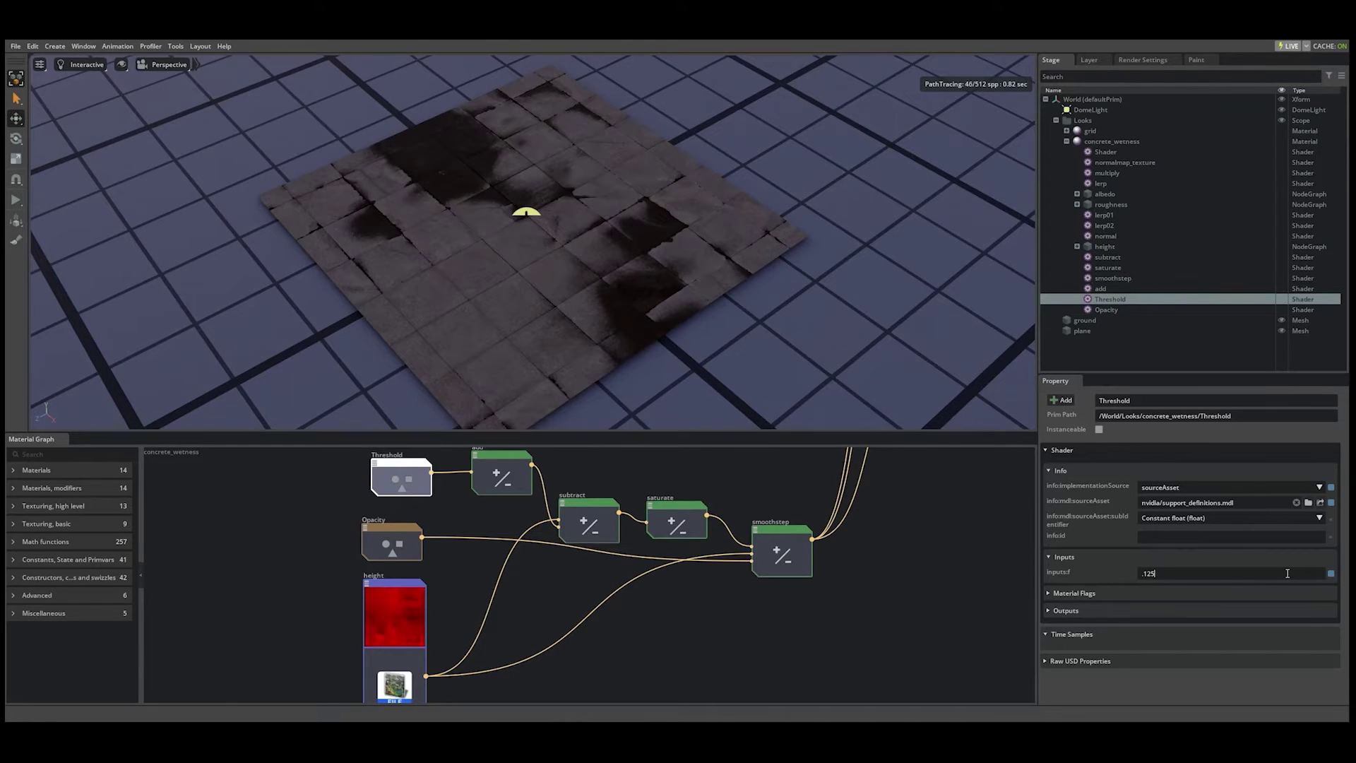
pyautogui.press('Return')
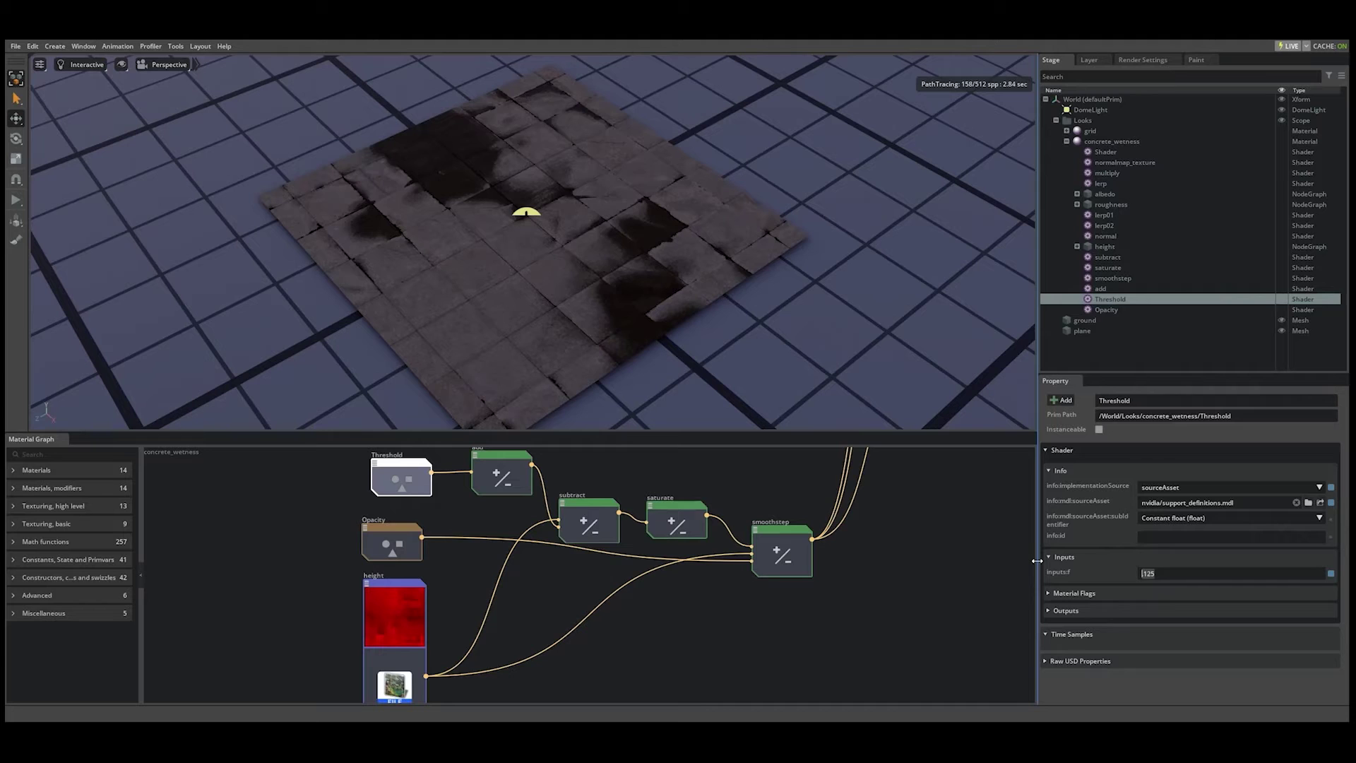
pyautogui.write('.33')
pyautogui.press('Return')
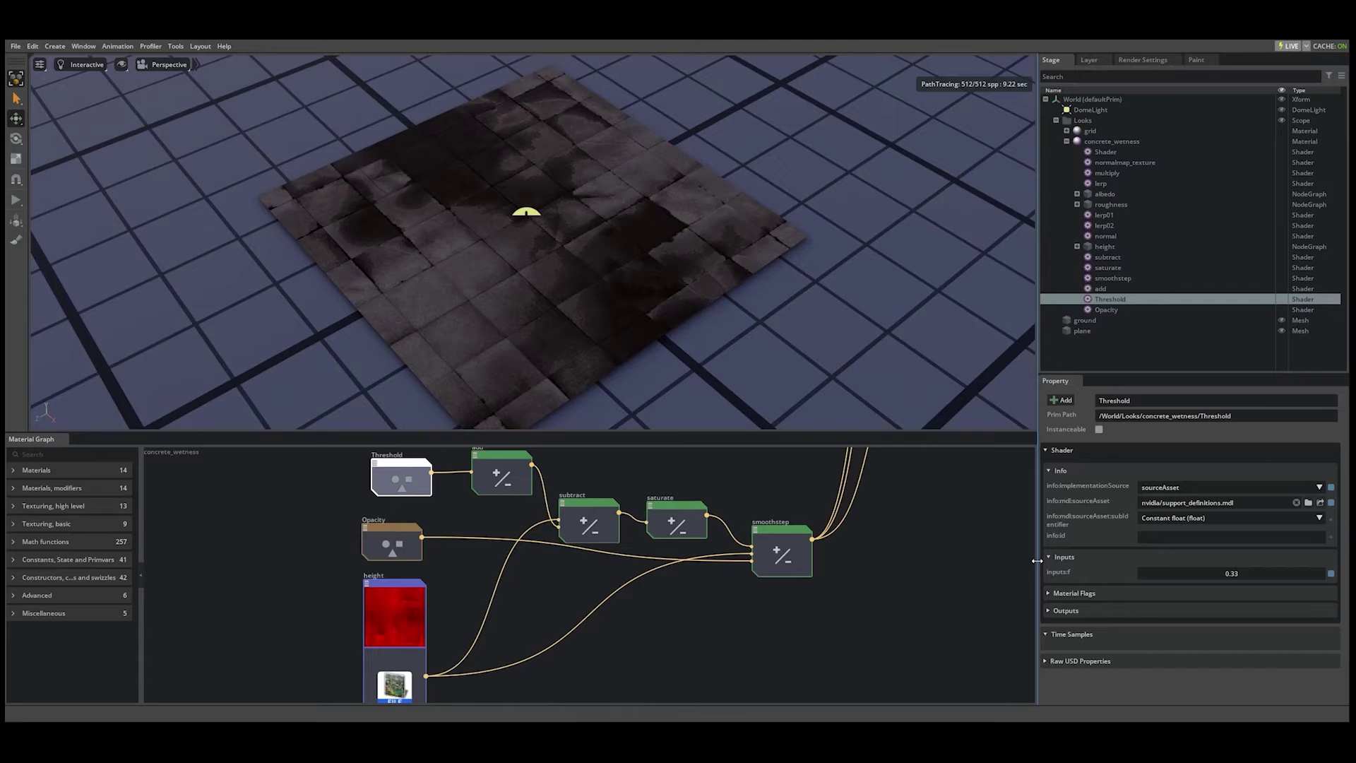
# - Open the Paint settings, target the concrete plane, and list the paintable attributes
pyautogui.click(1196, 59)
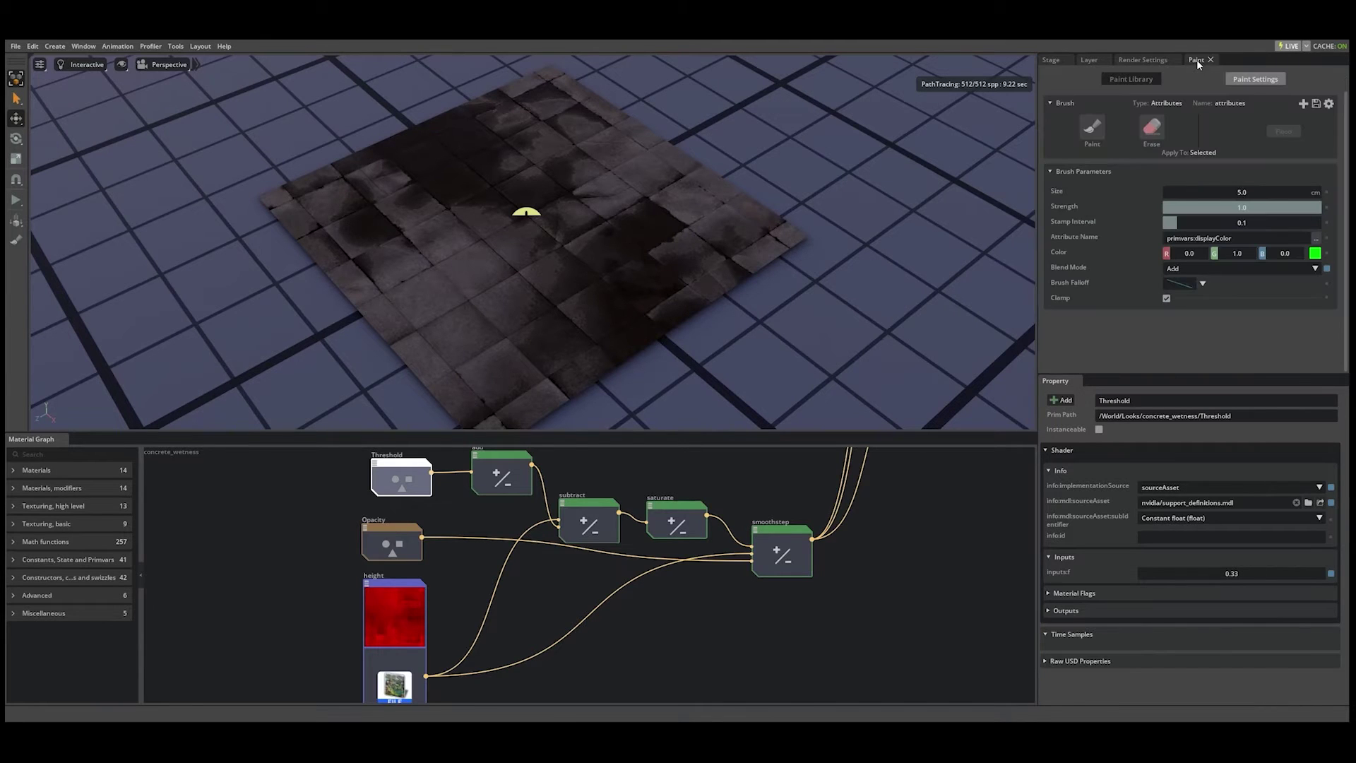
pyautogui.click(524, 184)
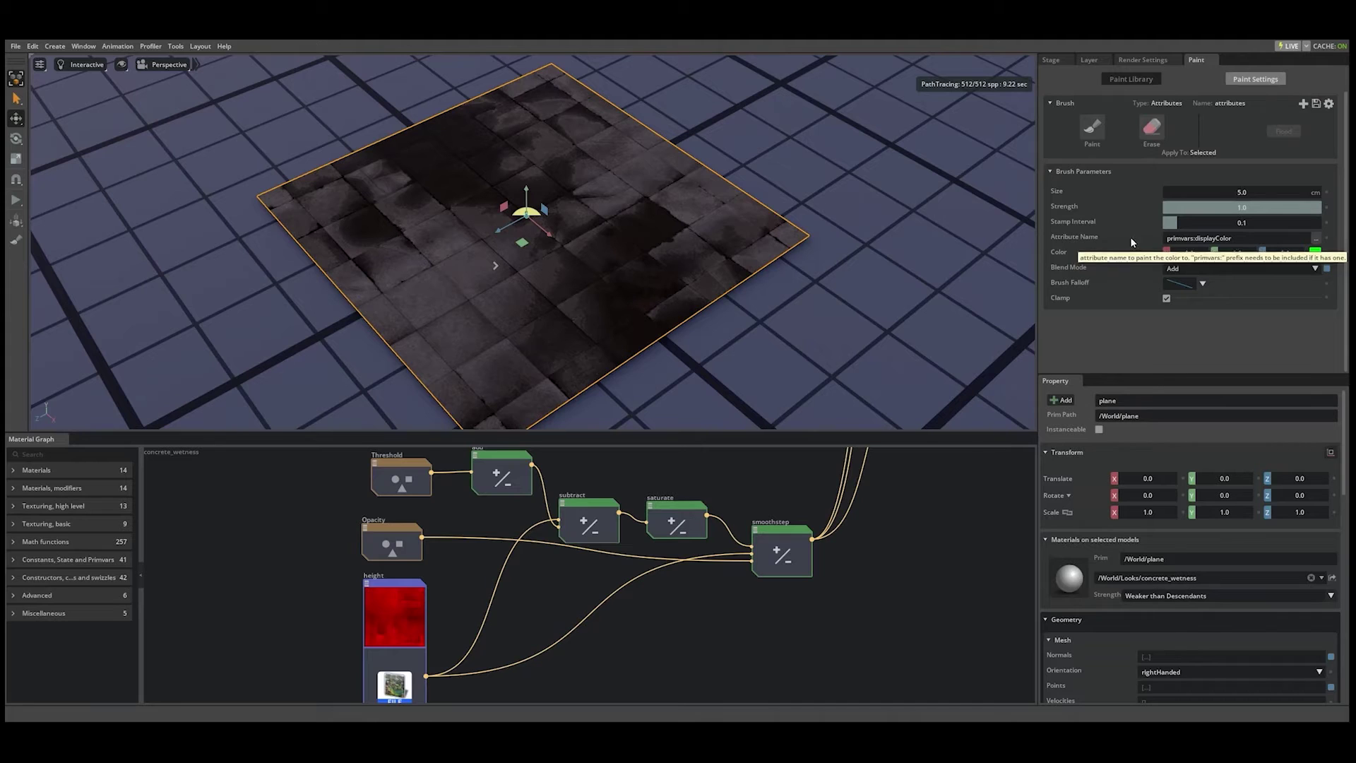
pyautogui.click(1317, 240)
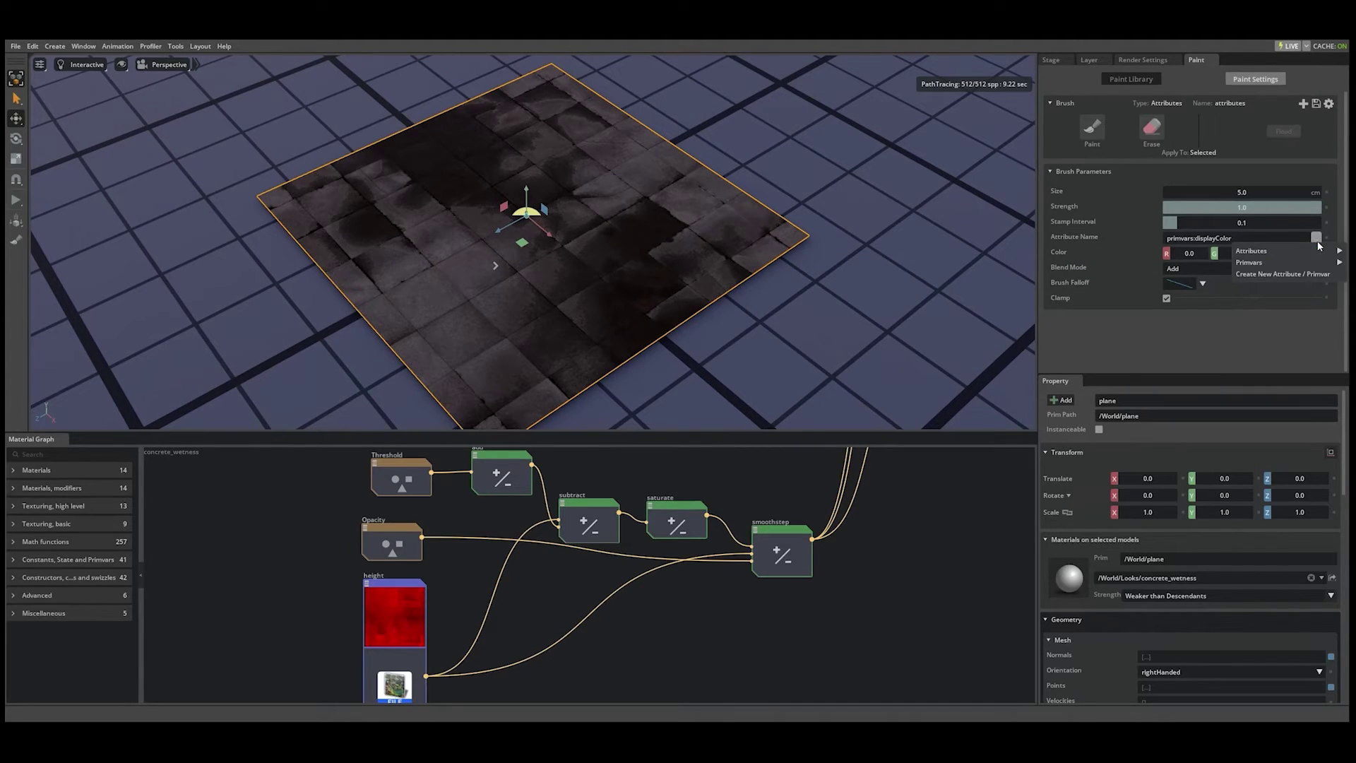
# - Create a new Alpha attribute named primvars:puddle_opacity for the brush to paint
pyautogui.click(1298, 276)
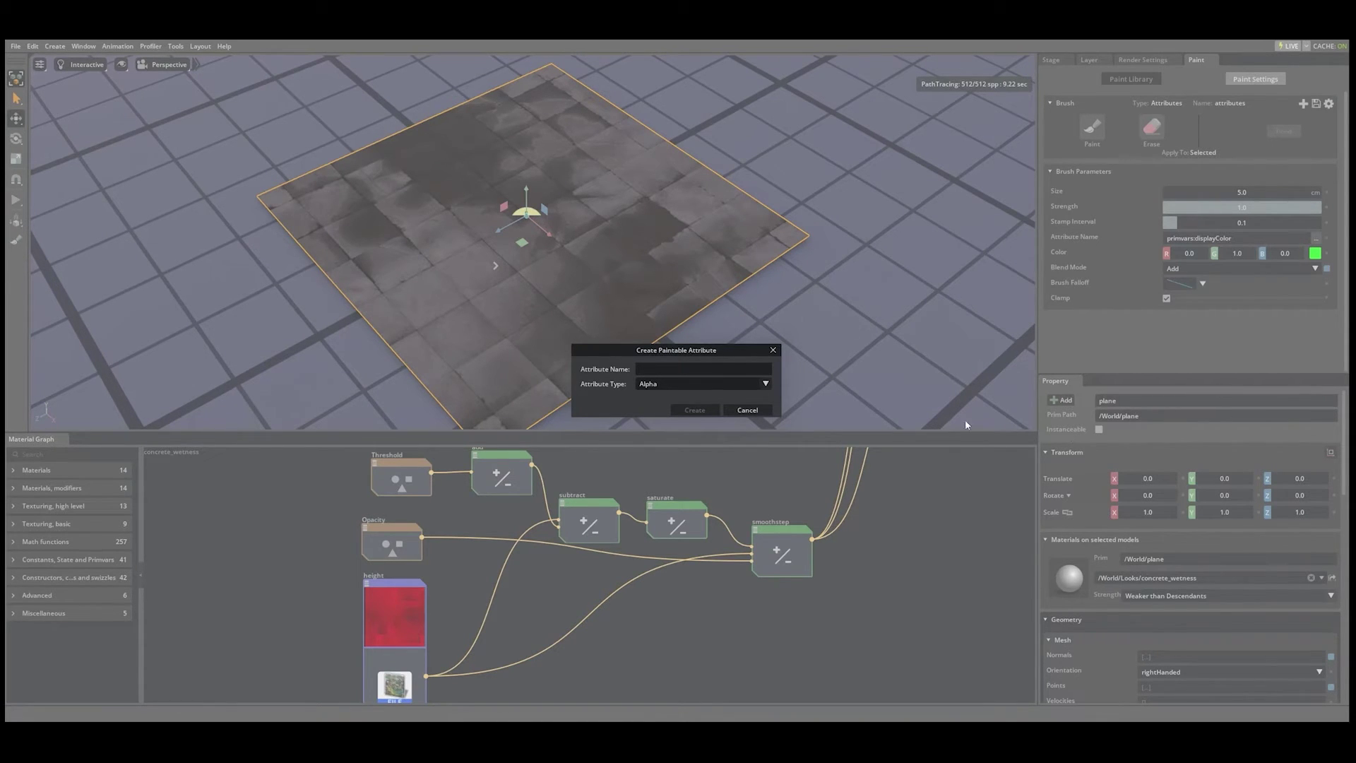
pyautogui.click(687, 370)
pyautogui.write('primvars:puddle_opacity')
pyautogui.click(764, 384)
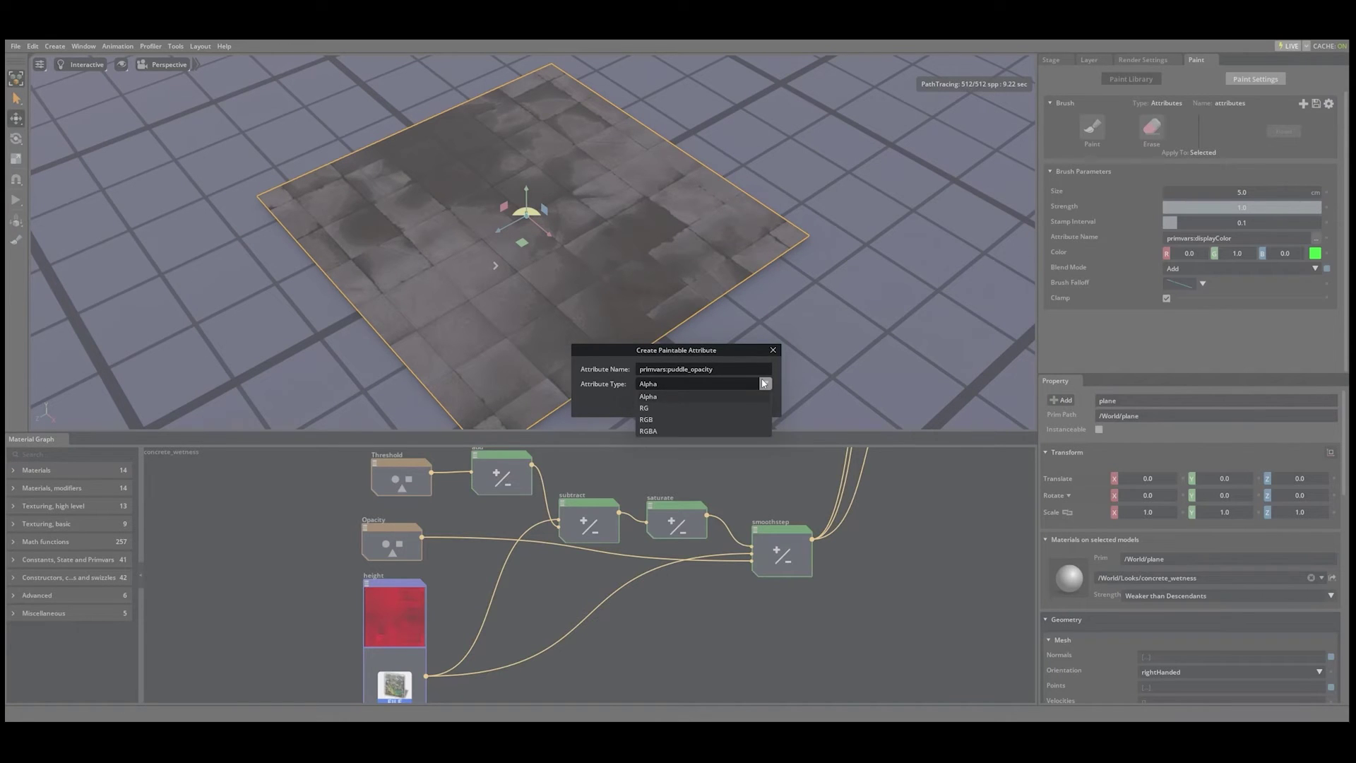
pyautogui.click(764, 383)
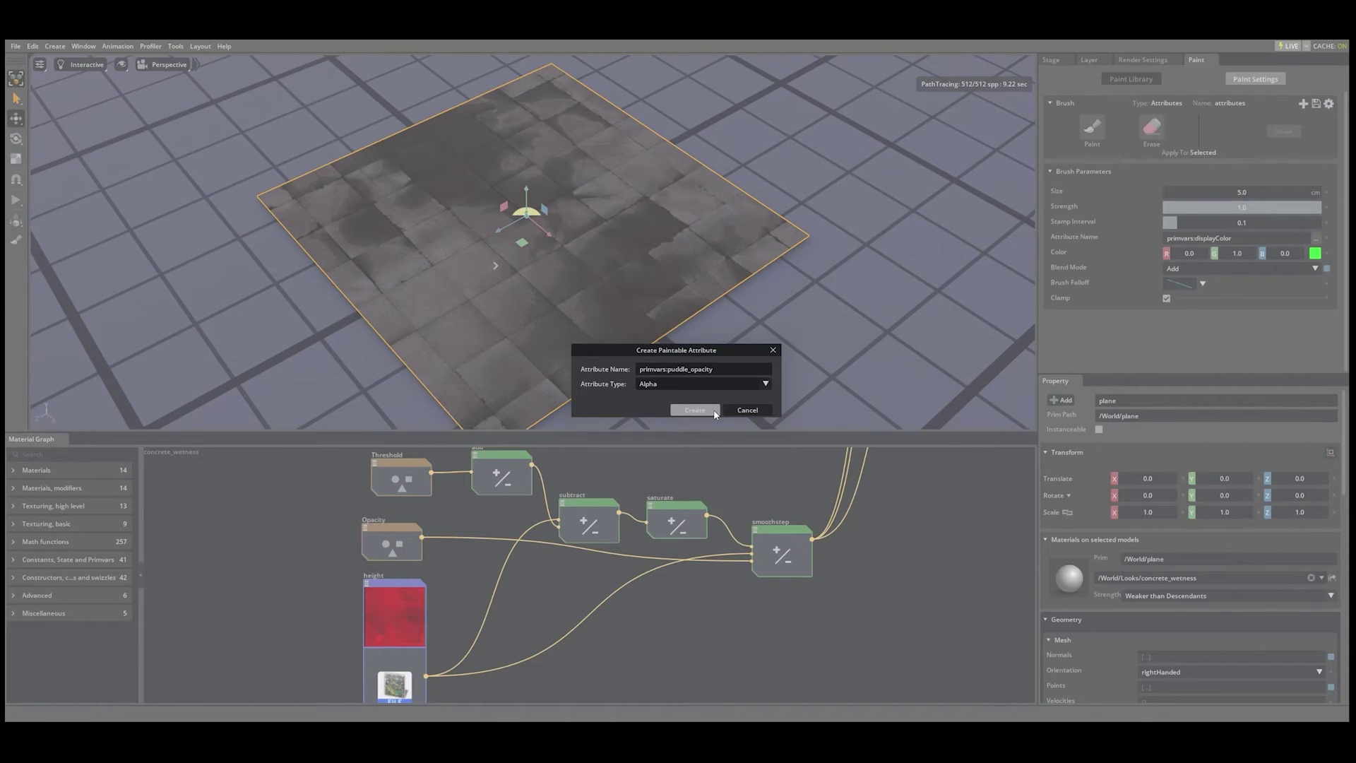
pyautogui.click(694, 411)
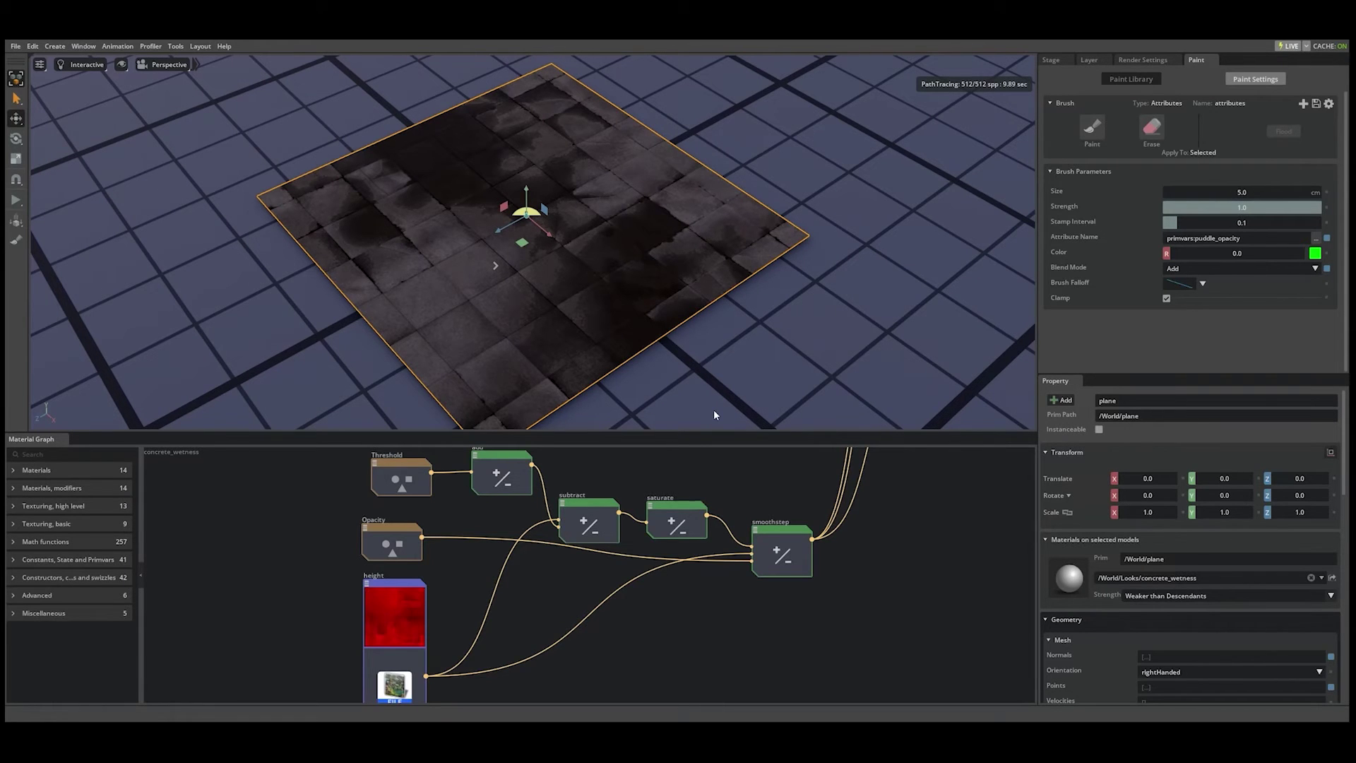
# - Collapse Transform, Materials, Geometry, Visual and Kind, then expand Raw USD Properties
pyautogui.click(1104, 456)
pyautogui.click(1096, 472)
pyautogui.click(1087, 492)
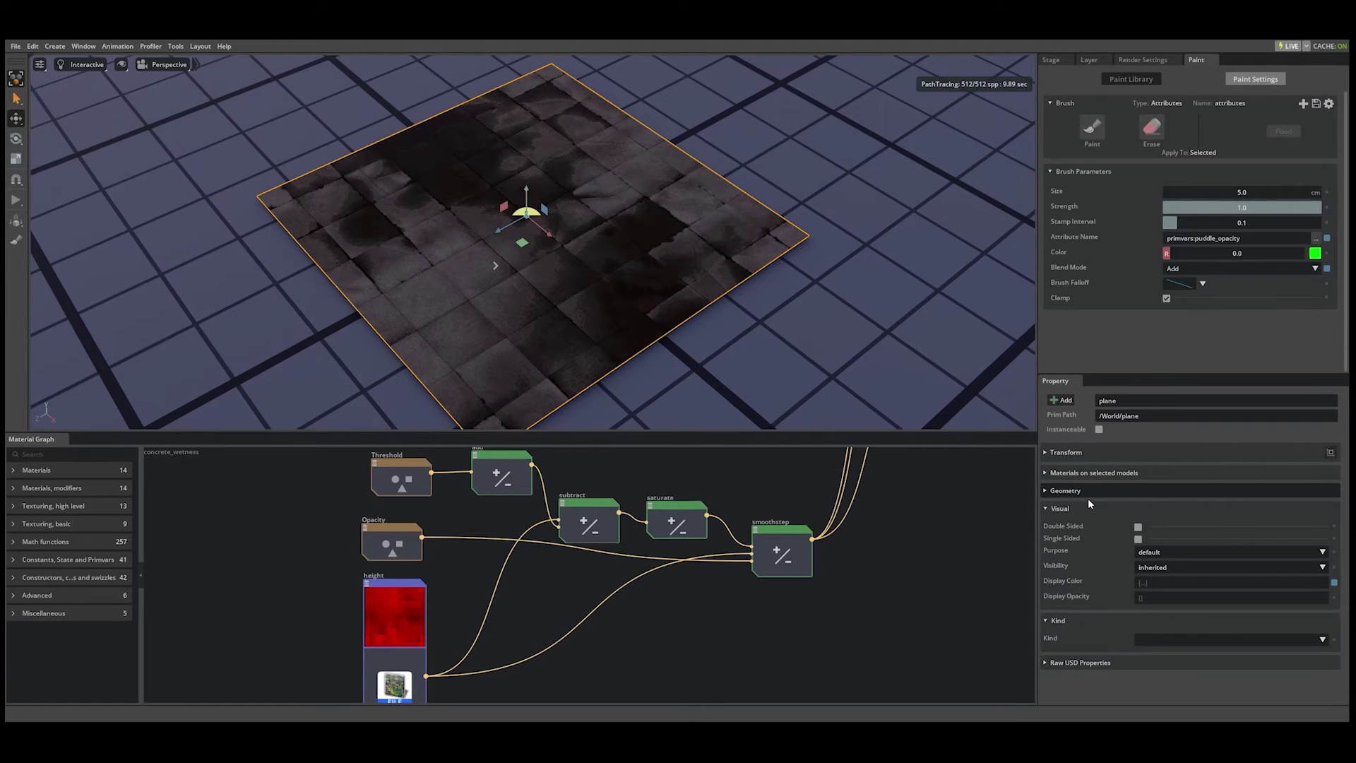
pyautogui.click(1083, 505)
pyautogui.click(1075, 526)
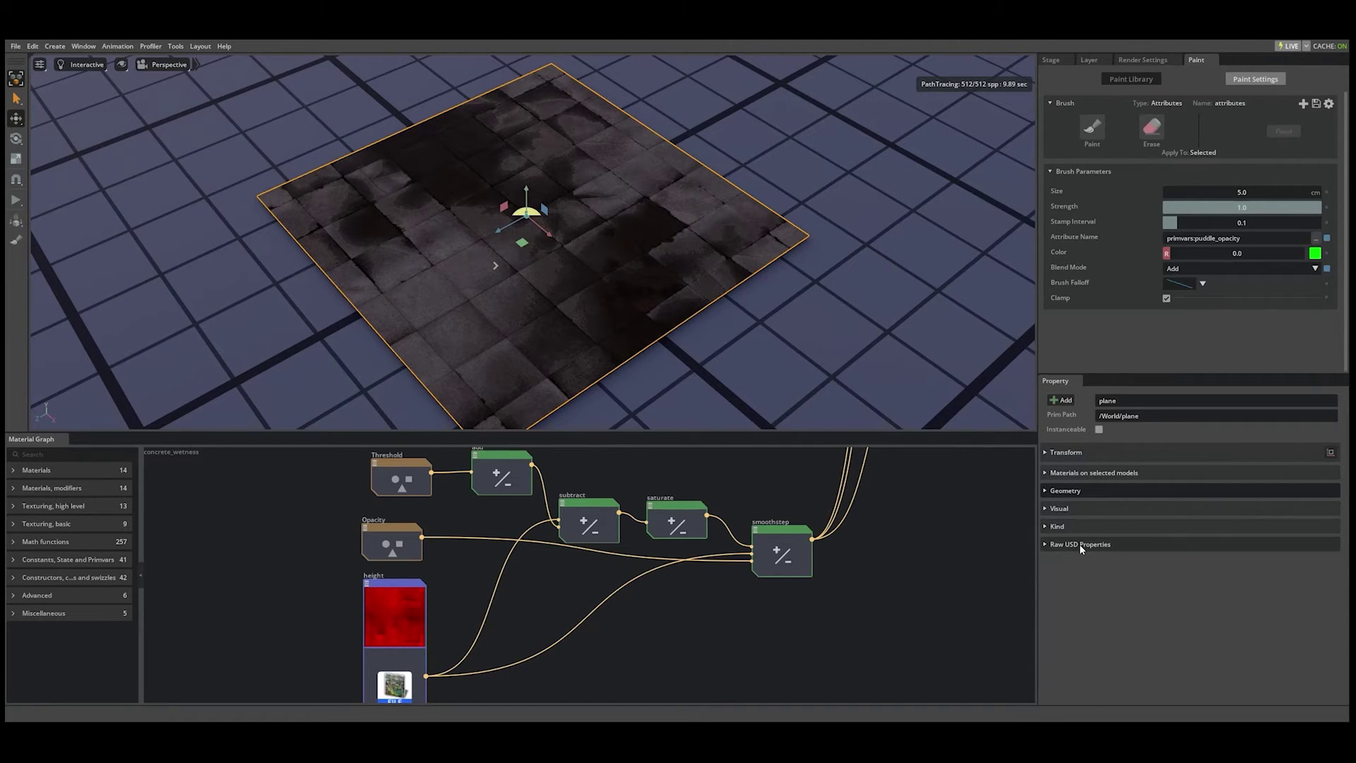
pyautogui.click(1080, 544)
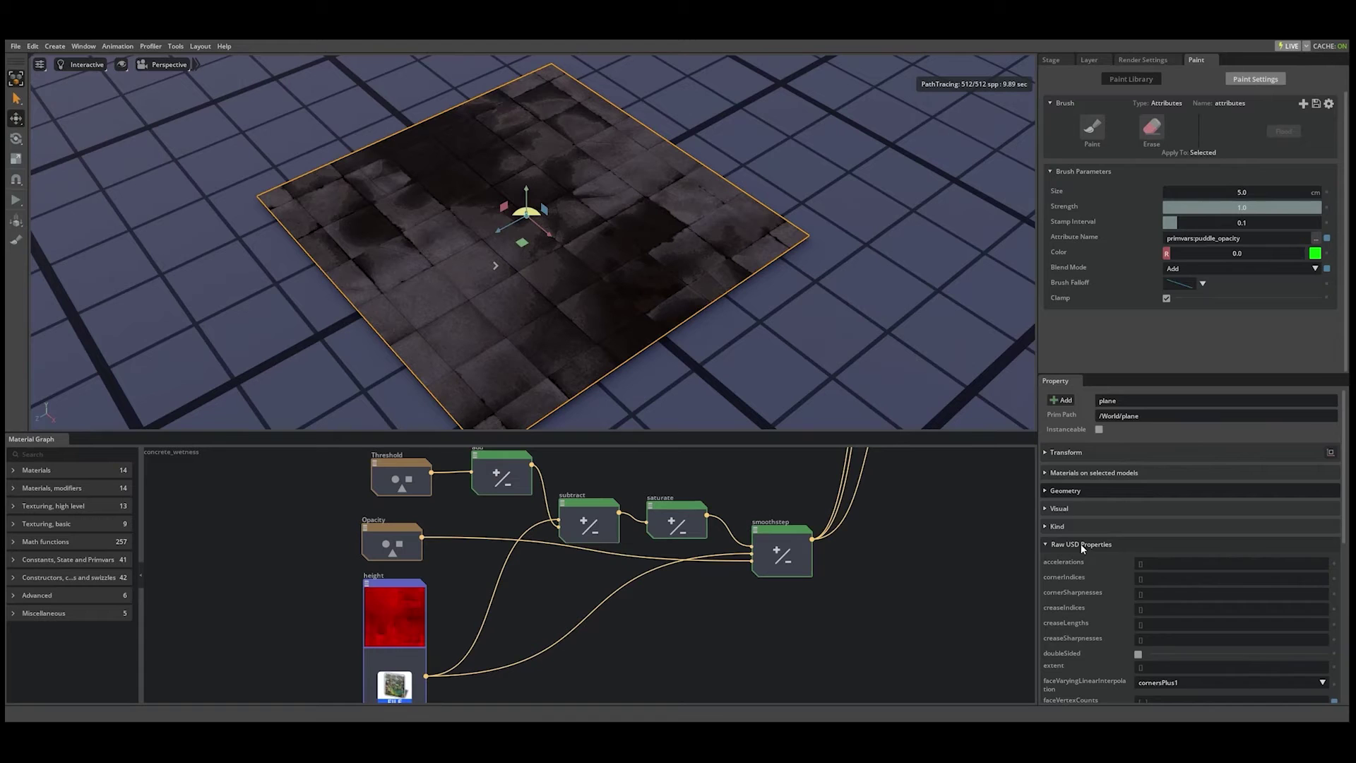
pyautogui.scroll(-7, 1082, 548)
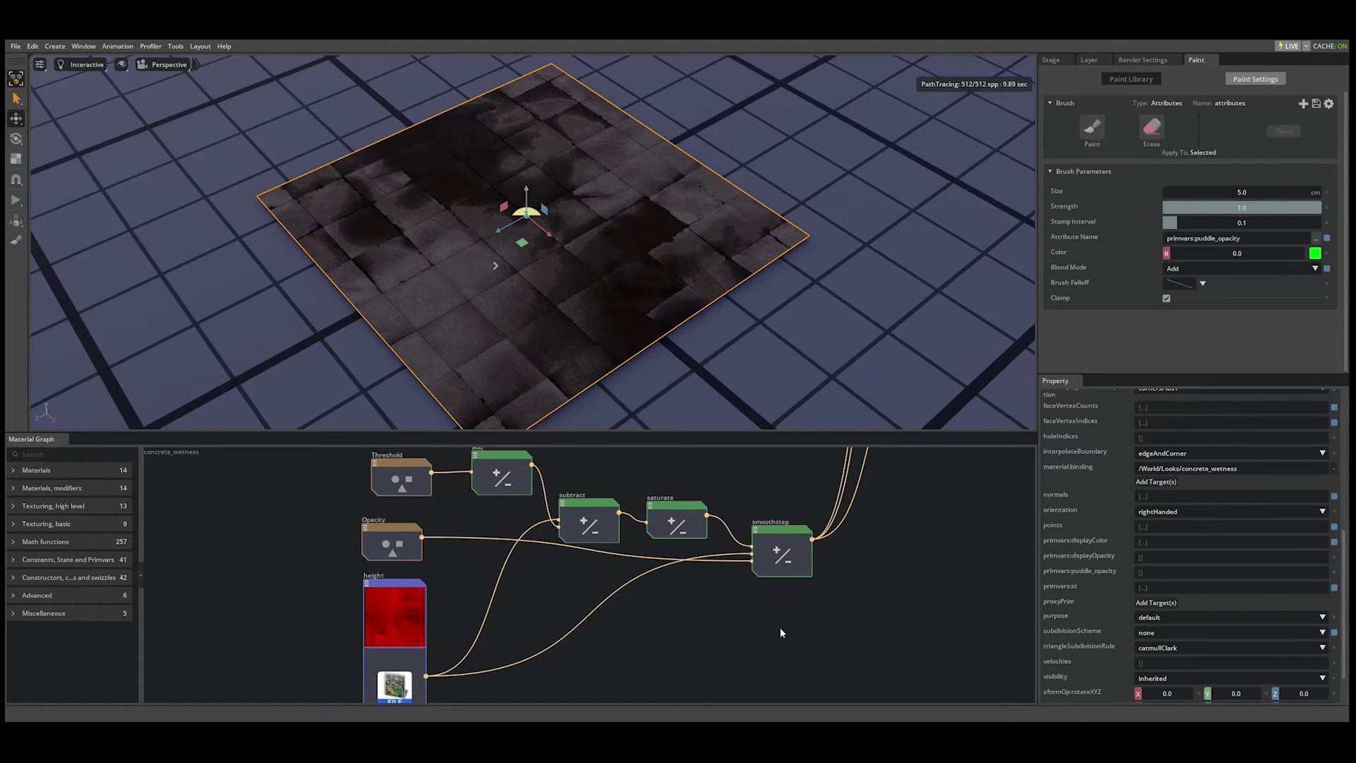
# - Add a 'Primvar lookup, float' node and wire its output into smoothstep's t input
pyautogui.click(116, 455)
pyautogui.write('primvar')
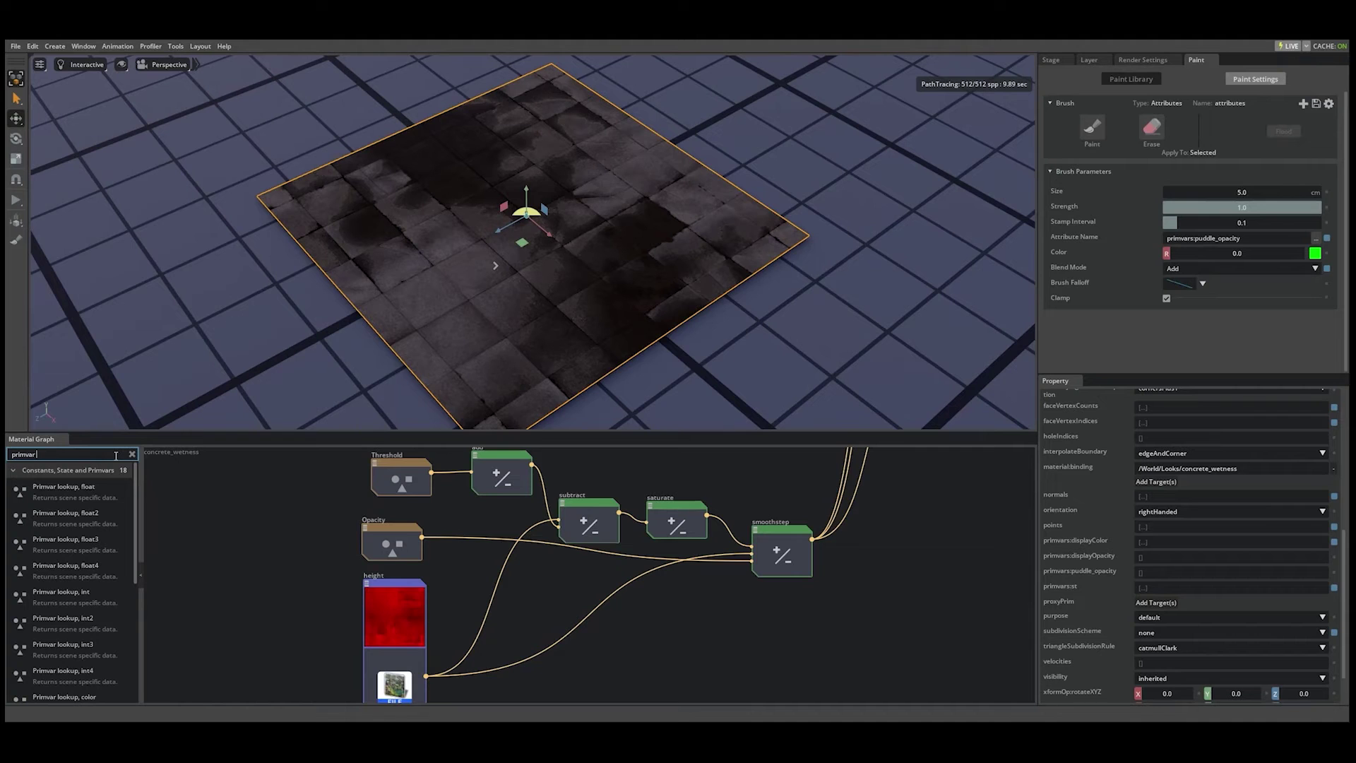
pyautogui.moveTo(79, 485); pyautogui.dragTo(629, 635)
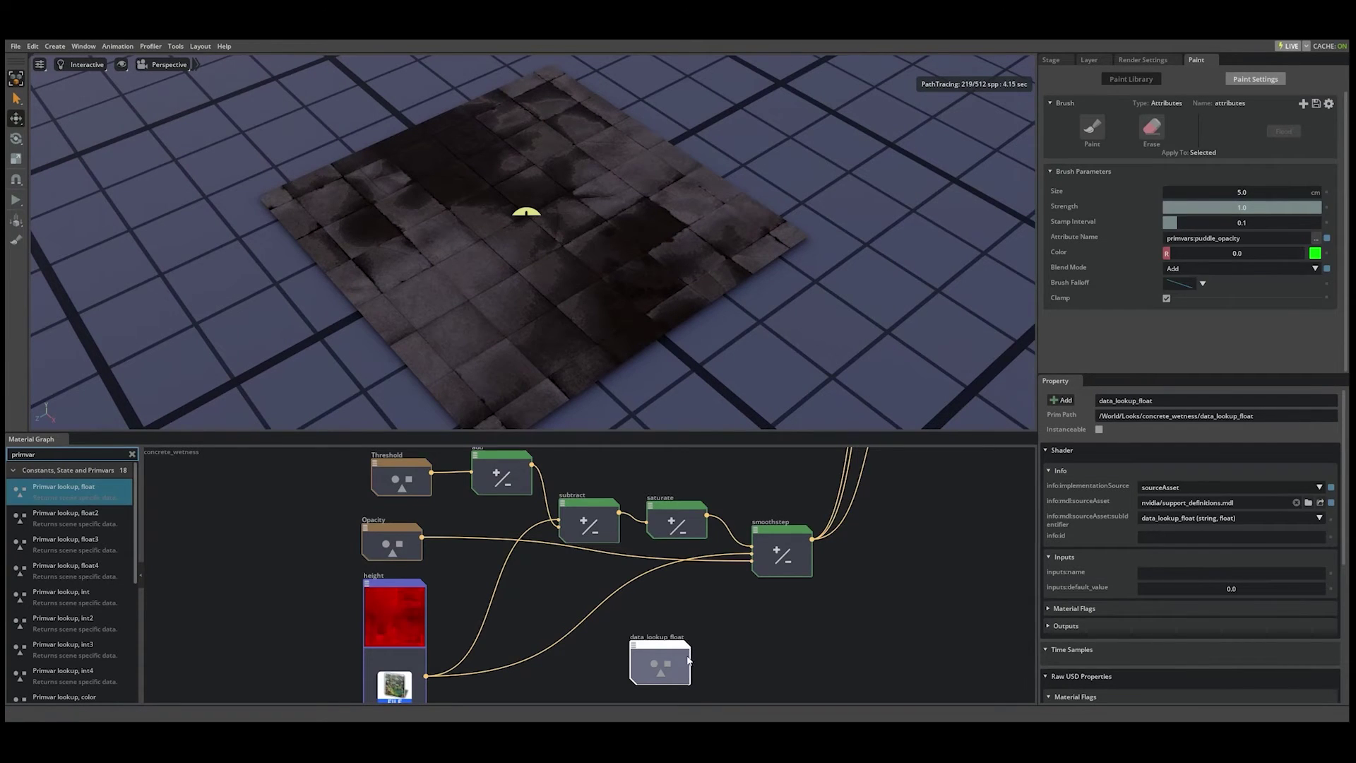
pyautogui.click(688, 660)
pyautogui.scroll(3, 720, 620)
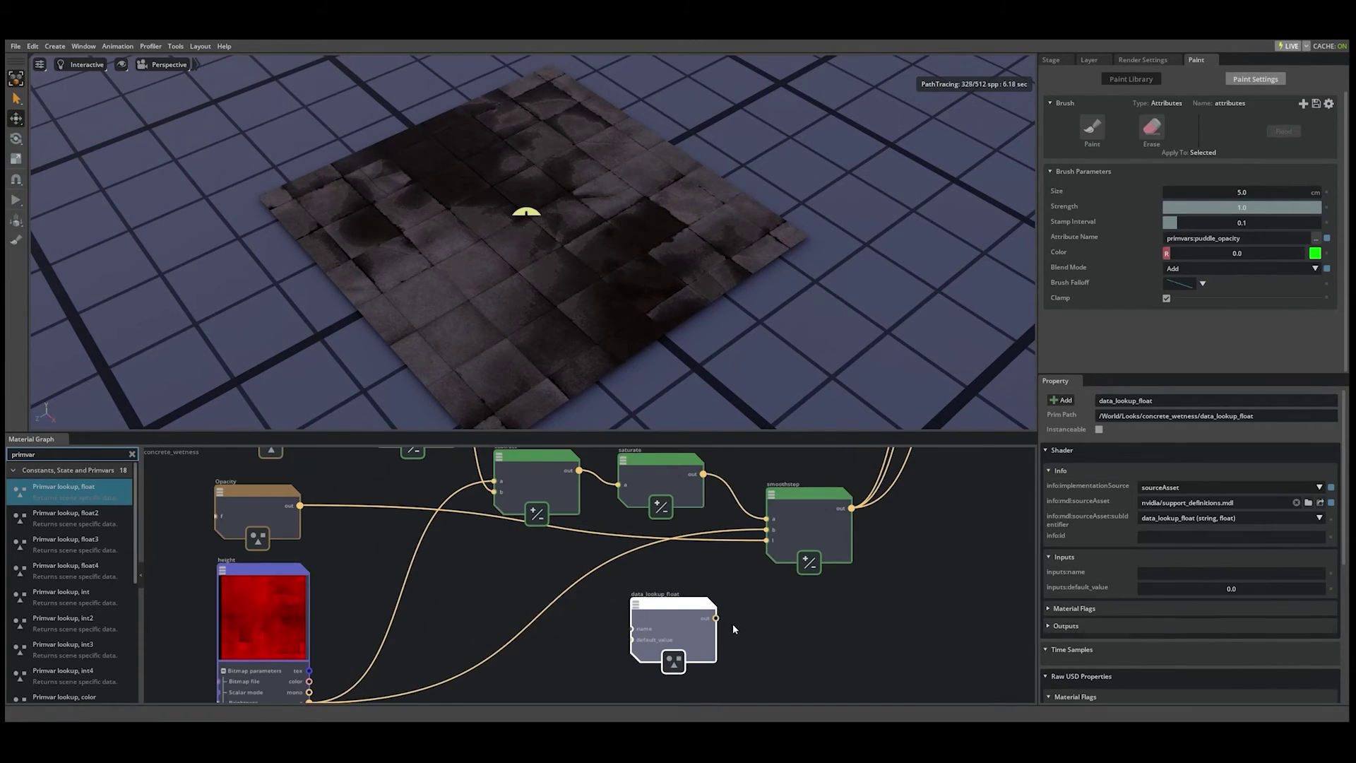
pyautogui.moveTo(715, 618); pyautogui.dragTo(766, 540)
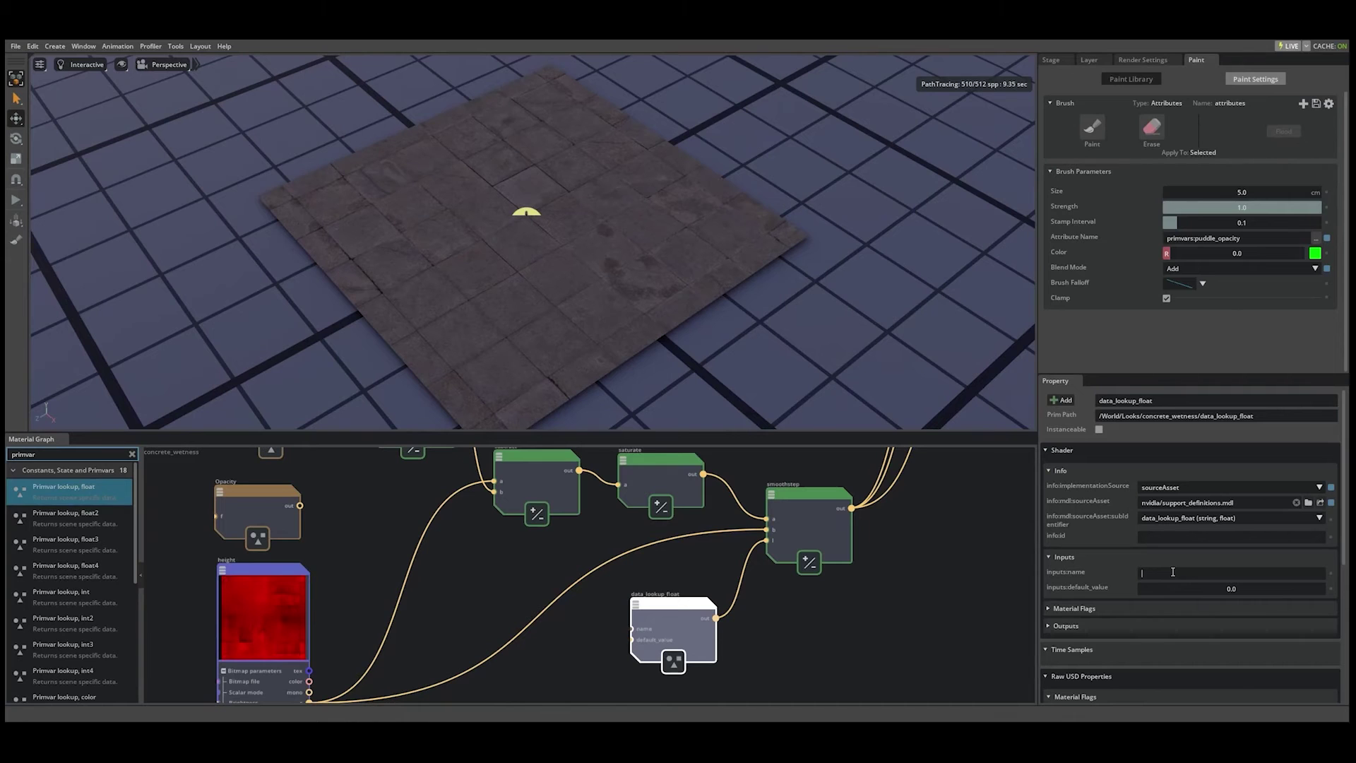
# - Enter puddle_opacity as the lookup node's inputs:name
pyautogui.write('puddle_opacity')
# - Set the brush paint value to 0.25 and target the plane's puddle_opacity attribute
pyautogui.doubleClick(1273, 252)
pyautogui.write('0.25')
pyautogui.press('Return')
pyautogui.click(683, 211)
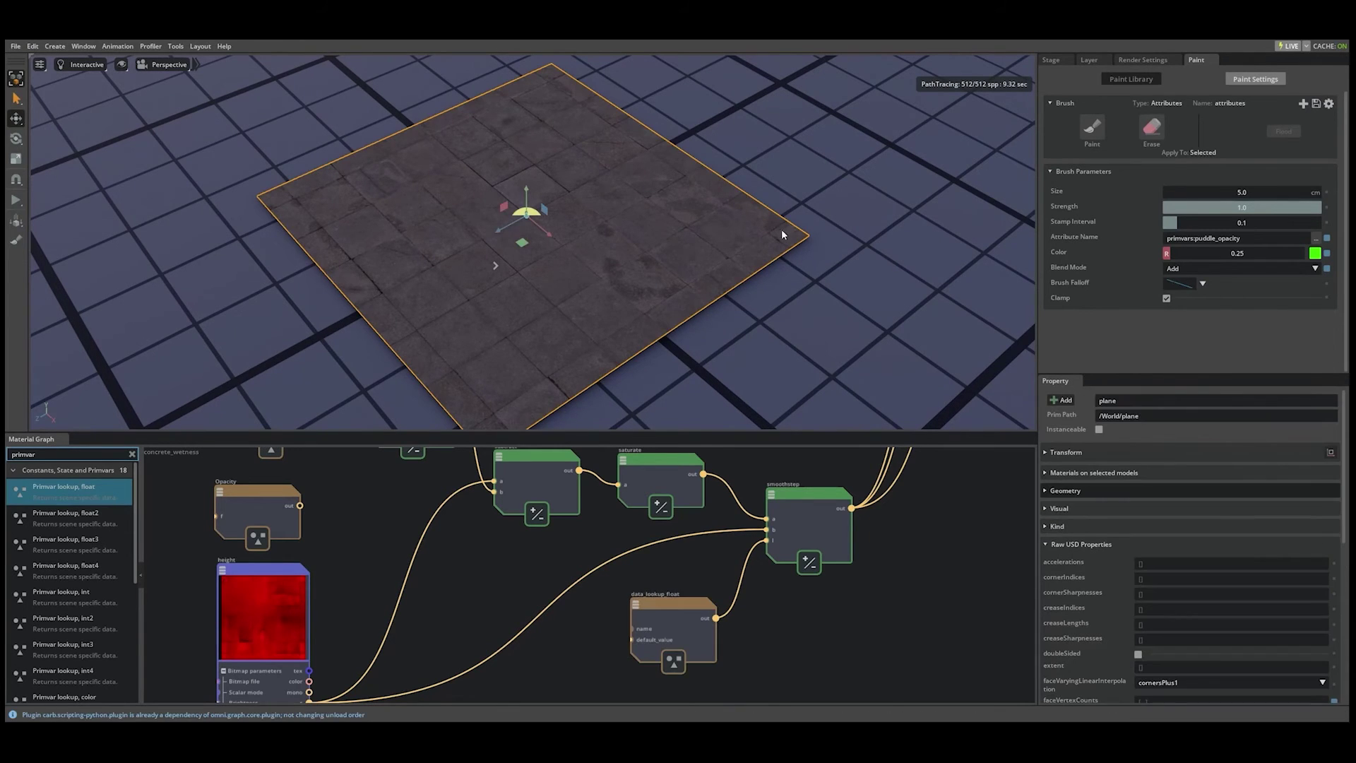
pyautogui.click(1091, 134)
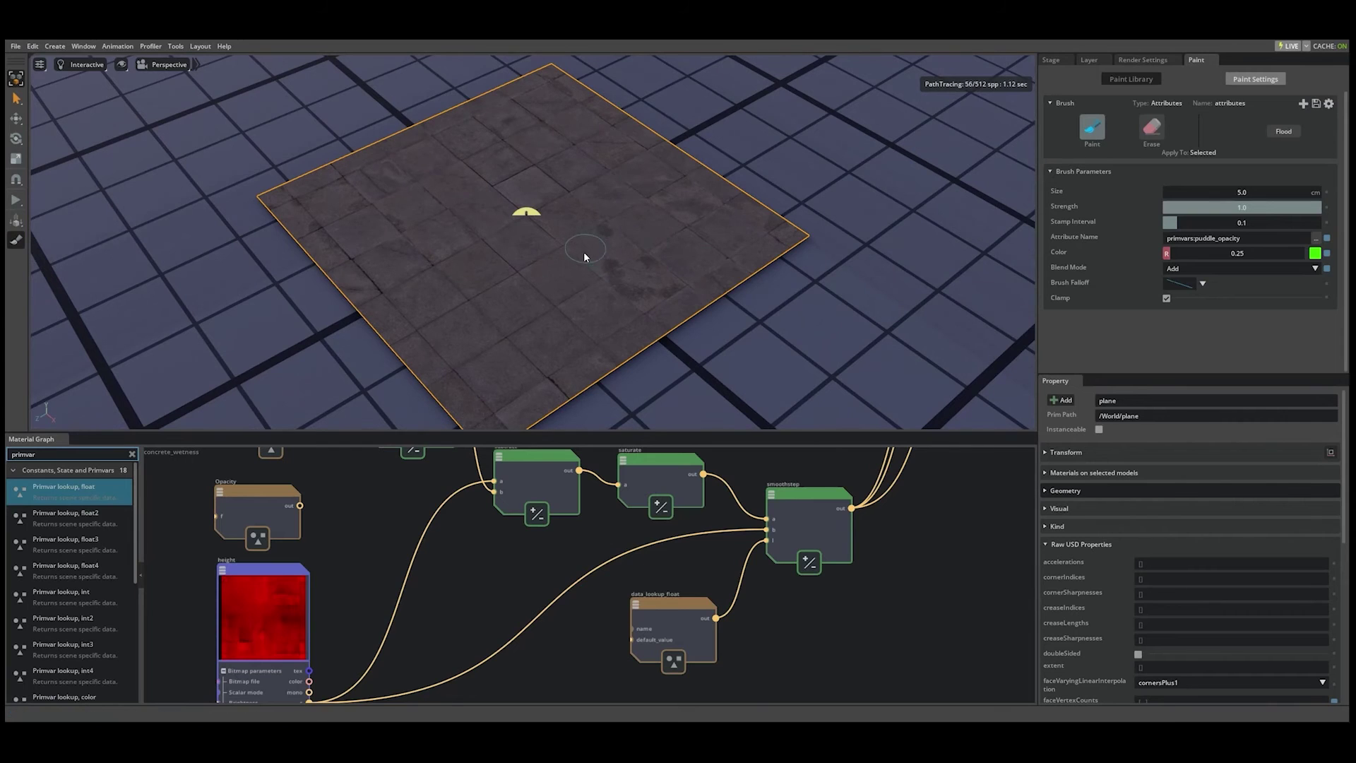
# - Paint dark puddle_opacity strokes across the plane's middle and left half, then orbit to inspect
pyautogui.moveTo(570, 252)
pyautogui.mouseDown()
pyautogui.moveTo(514, 255)
pyautogui.moveTo(494, 278)
pyautogui.moveTo(555, 303)
pyautogui.moveTo(606, 256)
pyautogui.moveTo(561, 221)
pyautogui.moveTo(546, 271)
pyautogui.moveTo(628, 284)
pyautogui.moveTo(696, 269)
pyautogui.mouseUp()
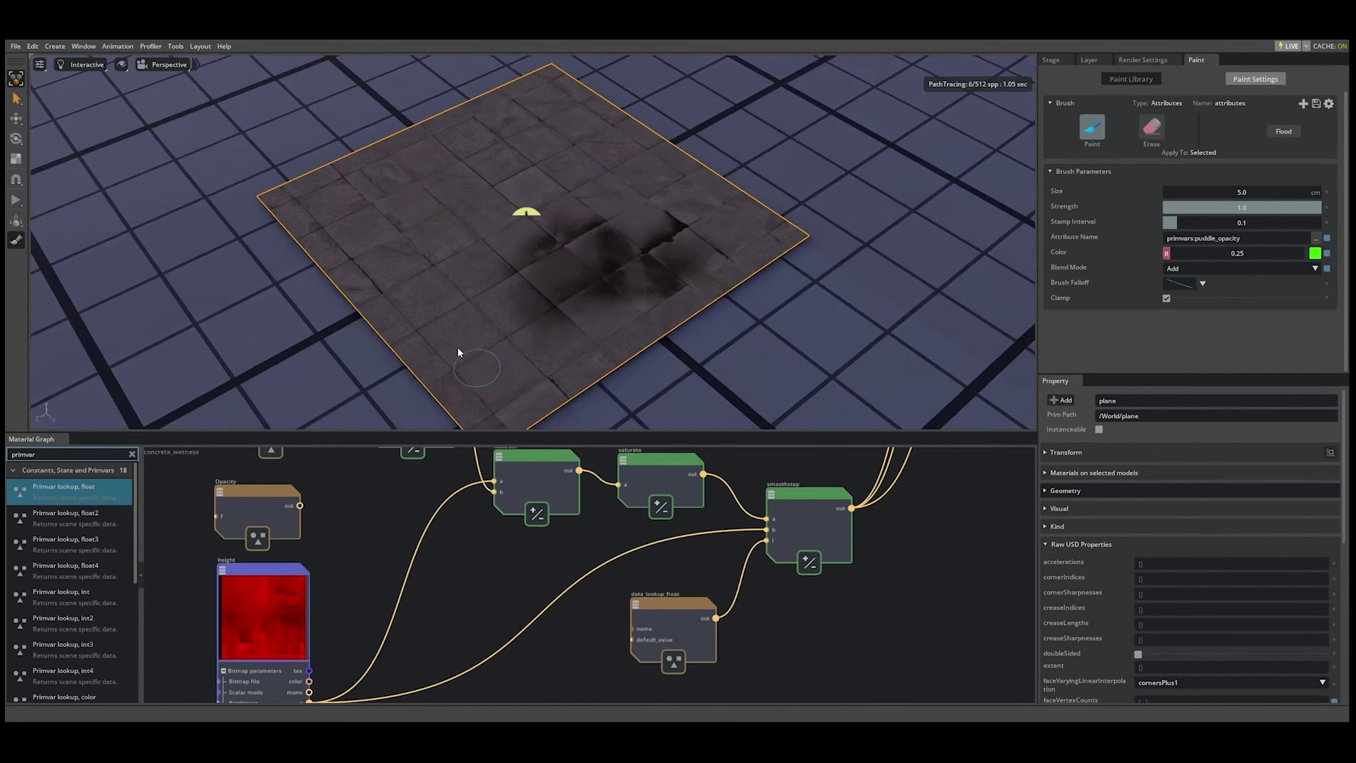
pyautogui.moveTo(612, 300); pyautogui.dragTo(669, 281)
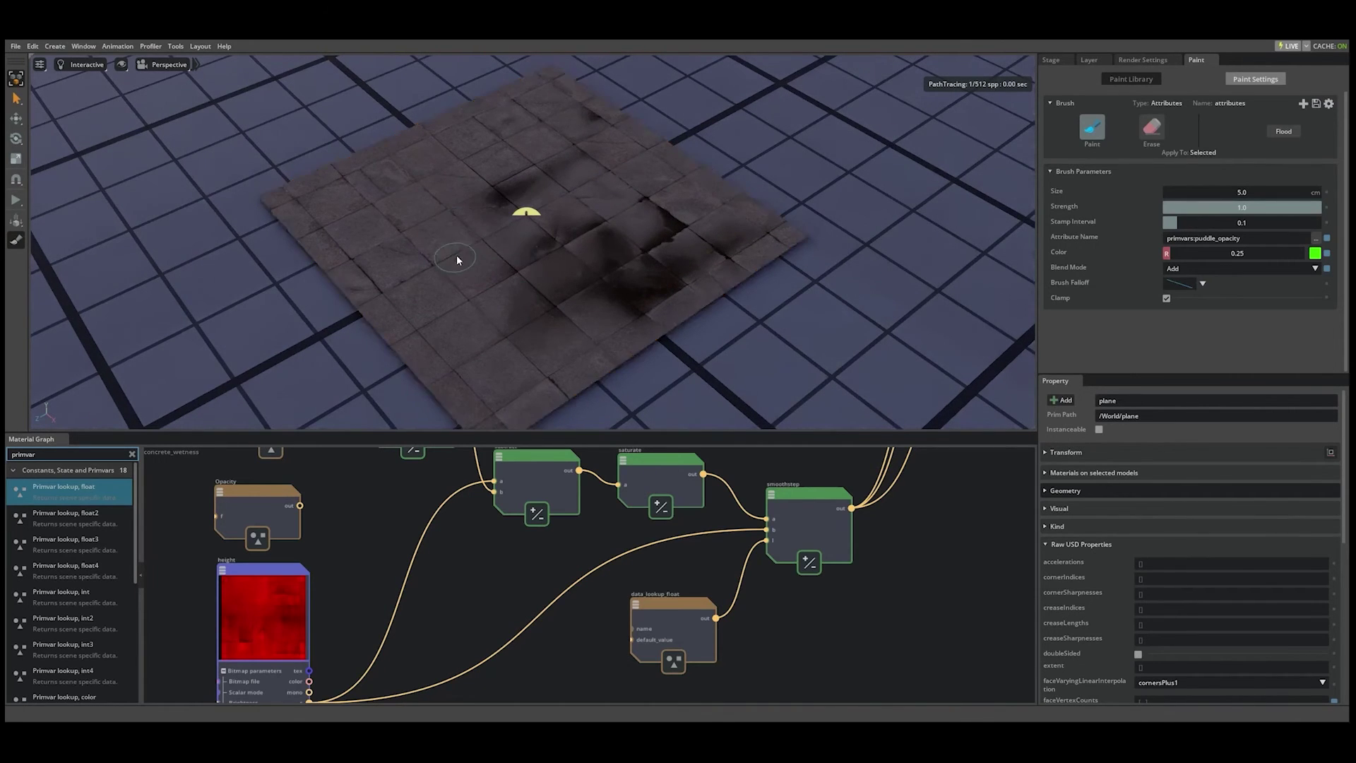
pyautogui.keyDown('ctrl'); pyautogui.scroll(14, 457, 254); pyautogui.keyUp('ctrl')
pyautogui.moveTo(496, 252)
pyautogui.mouseDown()
pyautogui.moveTo(403, 199)
pyautogui.moveTo(383, 251)
pyautogui.moveTo(499, 248)
pyautogui.moveTo(554, 284)
pyautogui.moveTo(478, 327)
pyautogui.moveTo(540, 355)
pyautogui.moveTo(602, 255)
pyautogui.moveTo(653, 224)
pyautogui.moveTo(744, 281)
pyautogui.mouseUp()
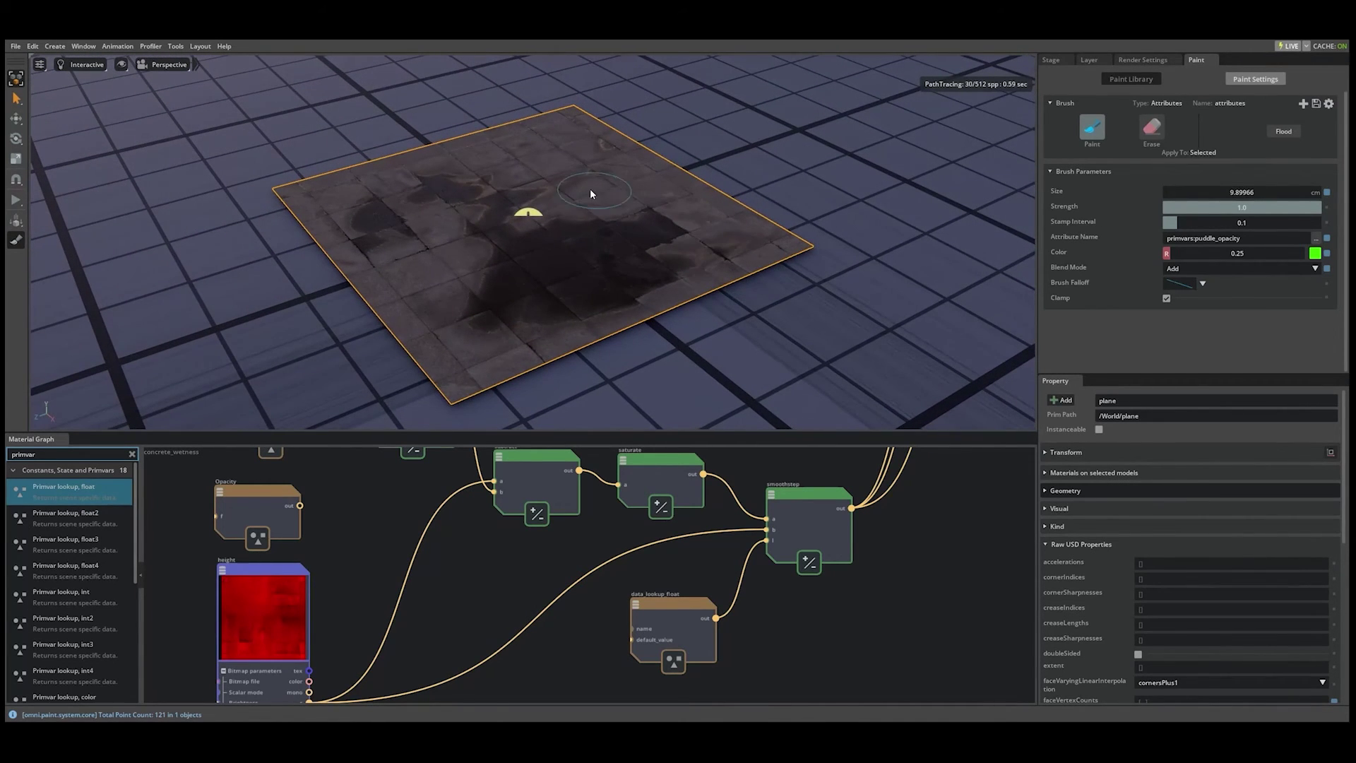
pyautogui.moveTo(590, 189)
pyautogui.keyDown('alt'); pyautogui.mouseDown()
pyautogui.moveTo(586, 206)
pyautogui.moveTo(575, 108)
pyautogui.mouseUp(); pyautogui.keyUp('alt')
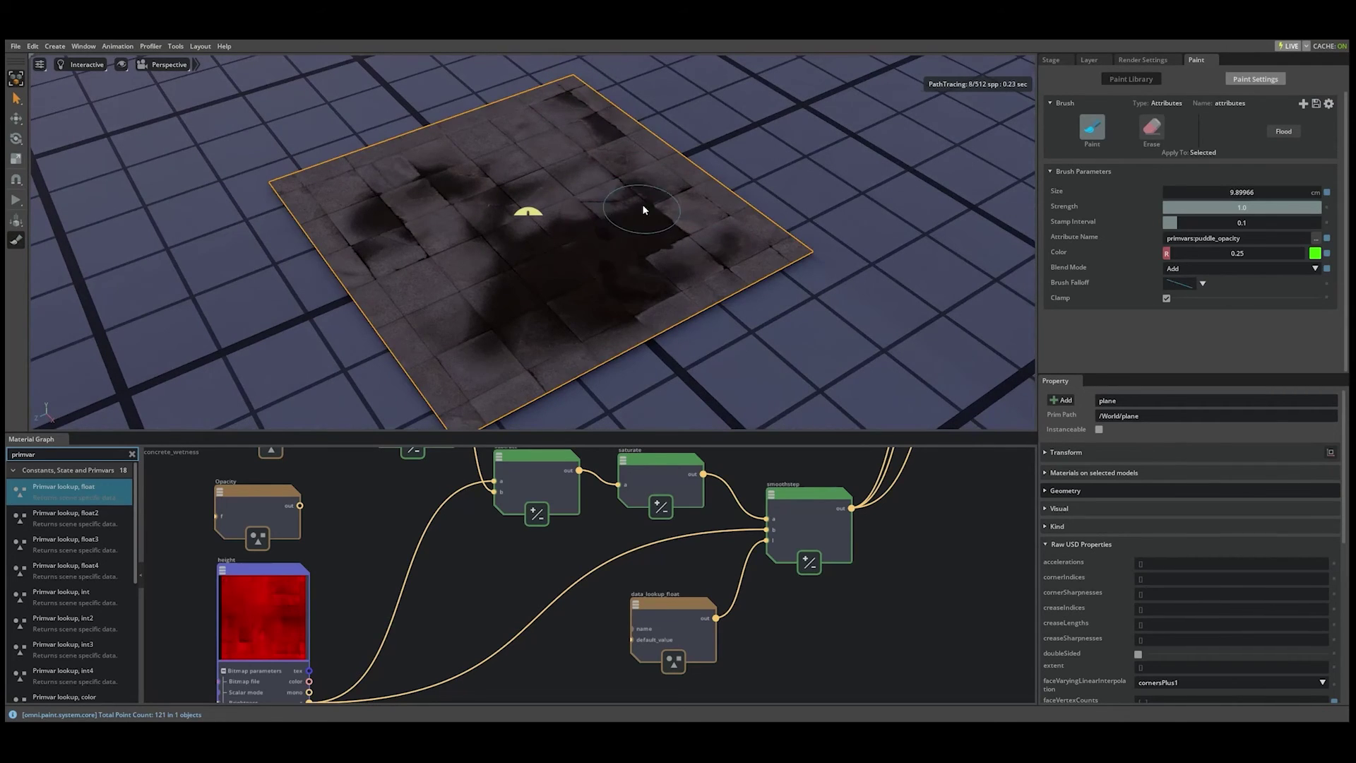
pyautogui.keyDown('alt'); pyautogui.moveTo(642, 204); pyautogui.dragTo(659, 200); pyautogui.keyUp('alt')
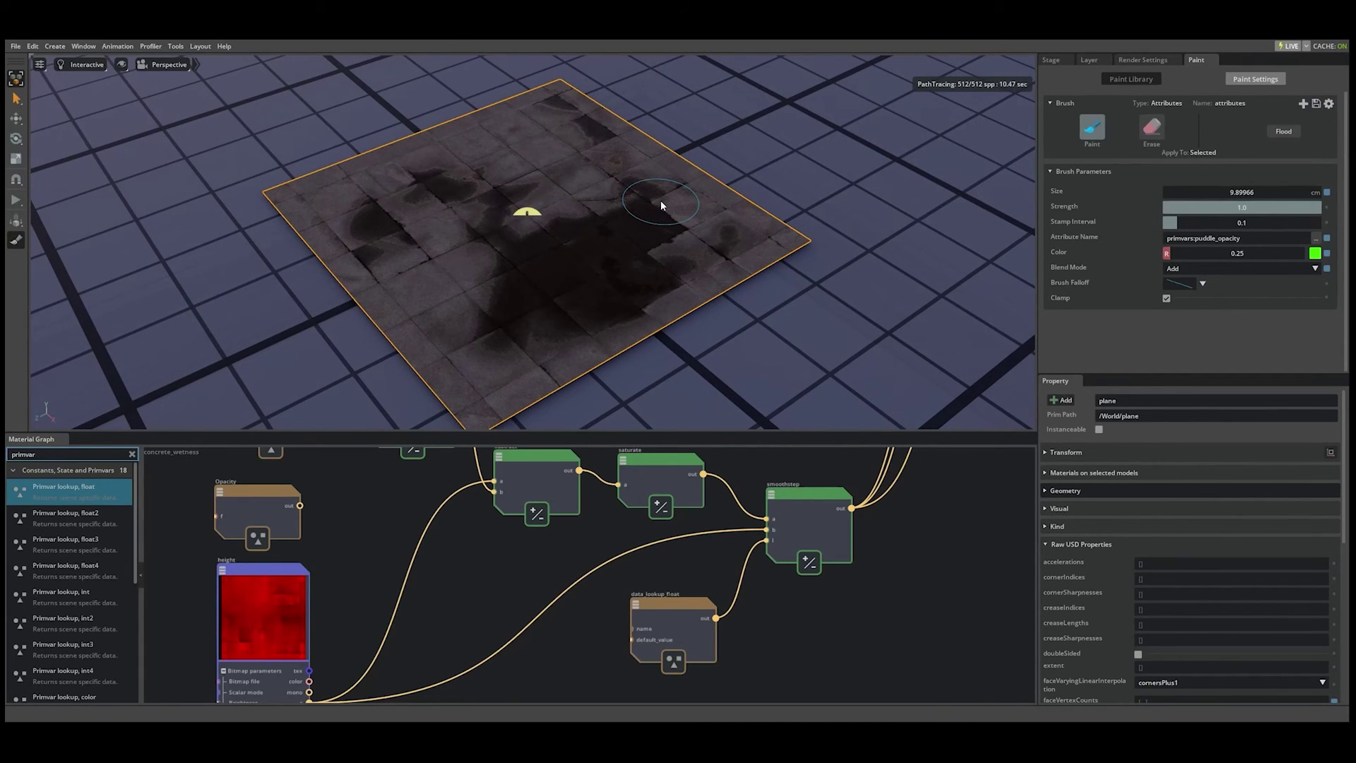
# - Create a new Alpha paintable attribute named primvars:puddle_threshold as the brush target
pyautogui.click(1316, 238)
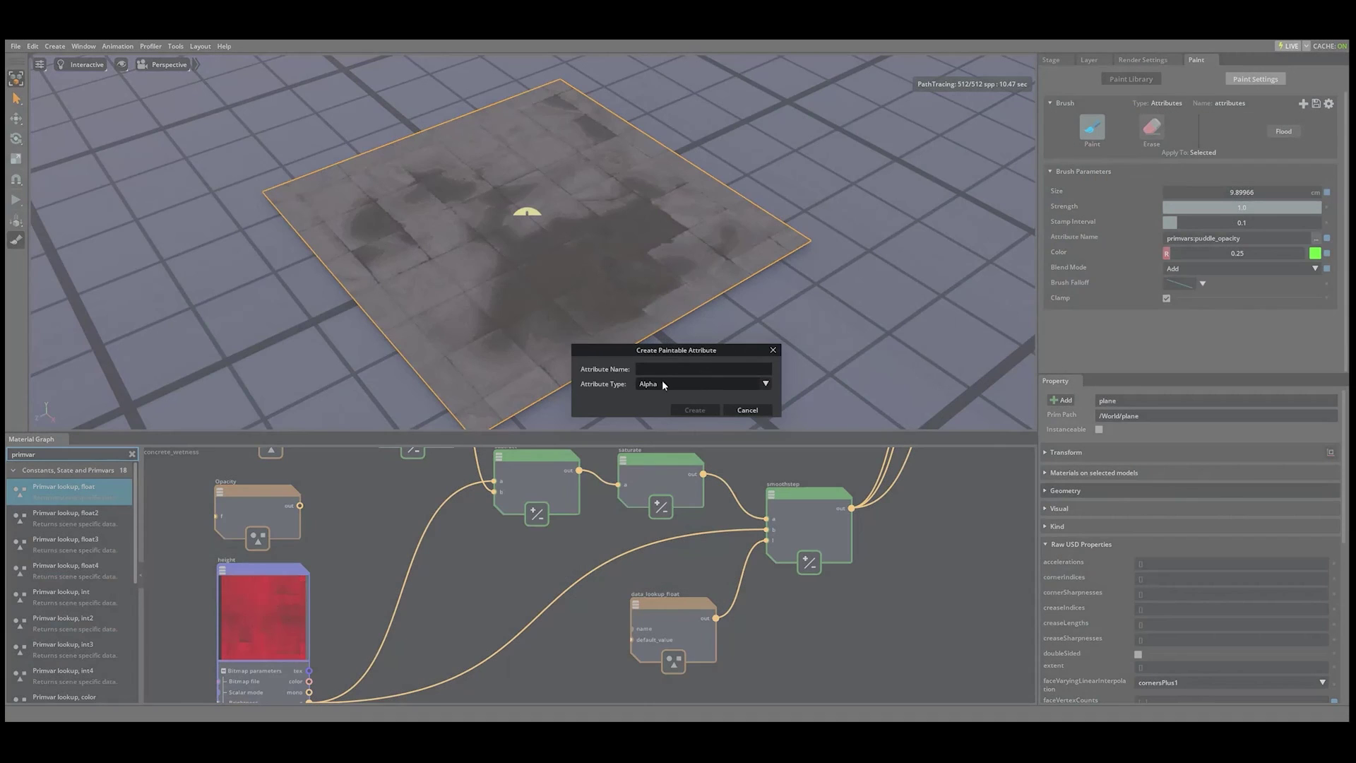
pyautogui.click(654, 368)
pyautogui.write('primvars:puddle_threshold')
pyautogui.click(713, 409)
# - Add a float primvar lookup reading puddle_threshold with default 0.33, wired into the add node's a input
pyautogui.moveTo(474, 543); pyautogui.dragTo(526, 662, button='middle')
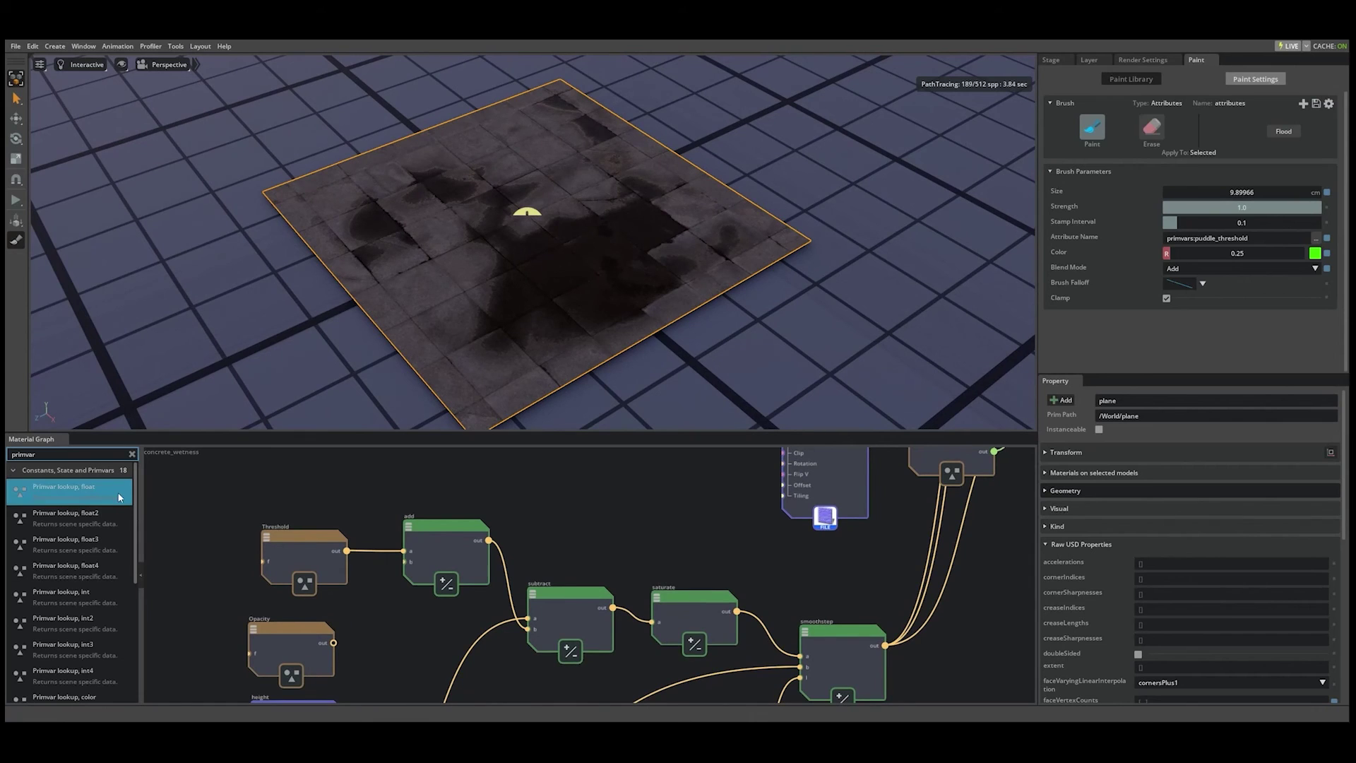
pyautogui.moveTo(117, 494); pyautogui.dragTo(311, 484)
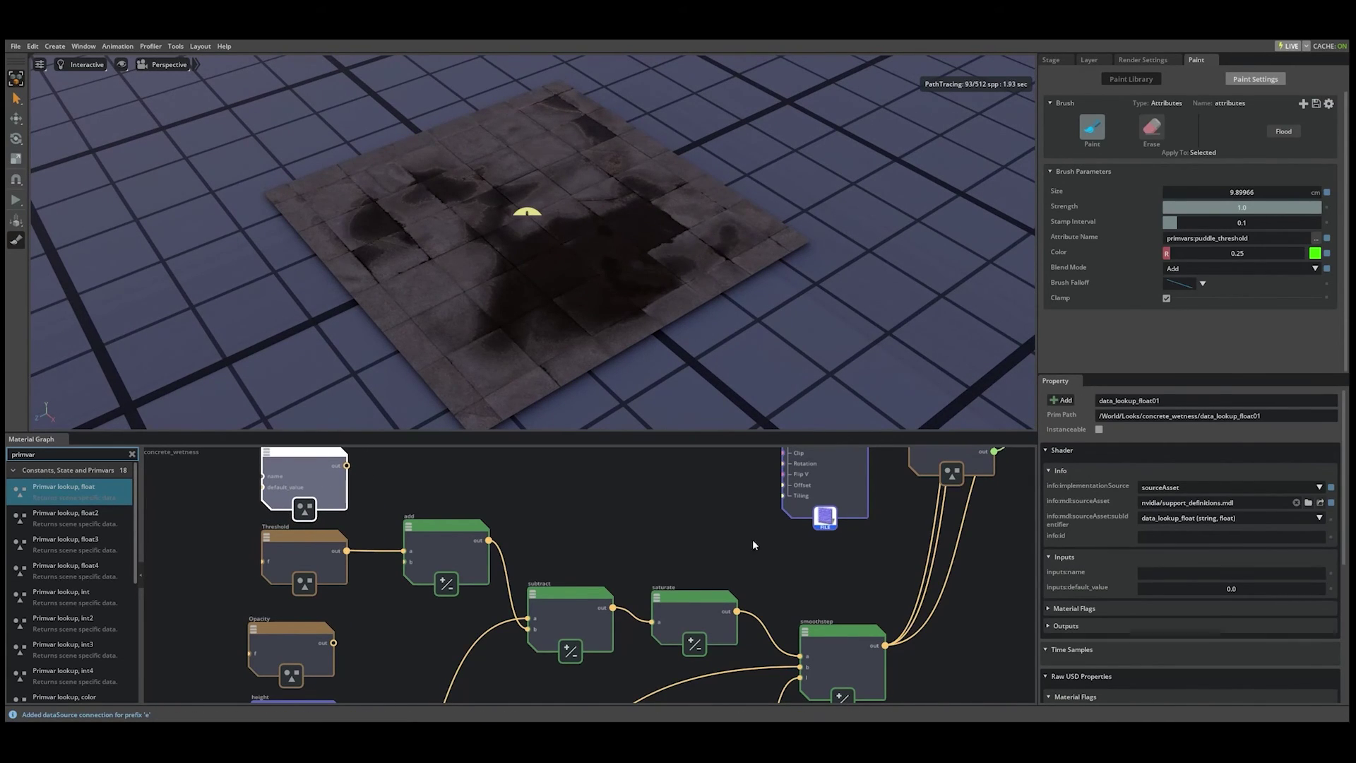
pyautogui.click(1214, 574)
pyautogui.write('pud')
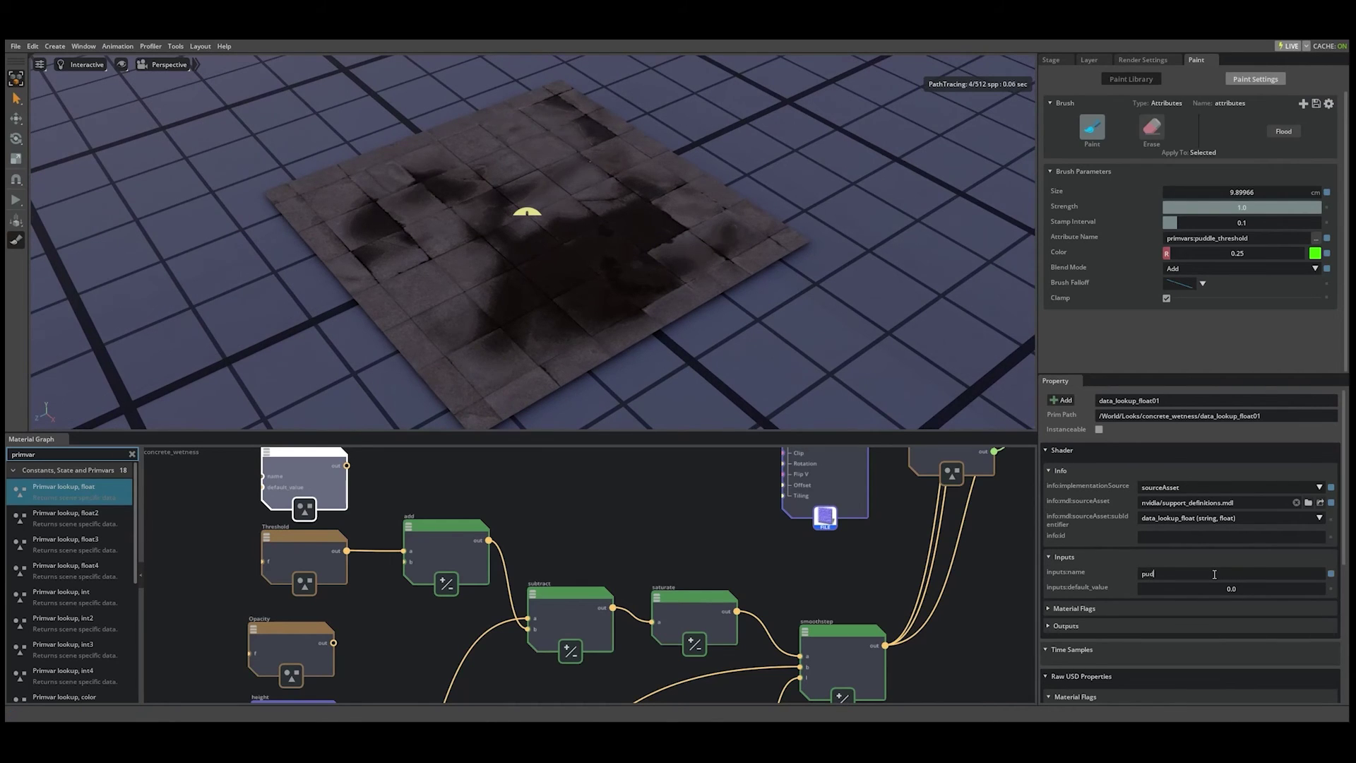
pyautogui.write('dle_threshold')
pyautogui.doubleClick(1221, 594)
pyautogui.write('0.33')
pyautogui.press('Return')
pyautogui.moveTo(396, 493); pyautogui.dragTo(393, 514, button='middle')
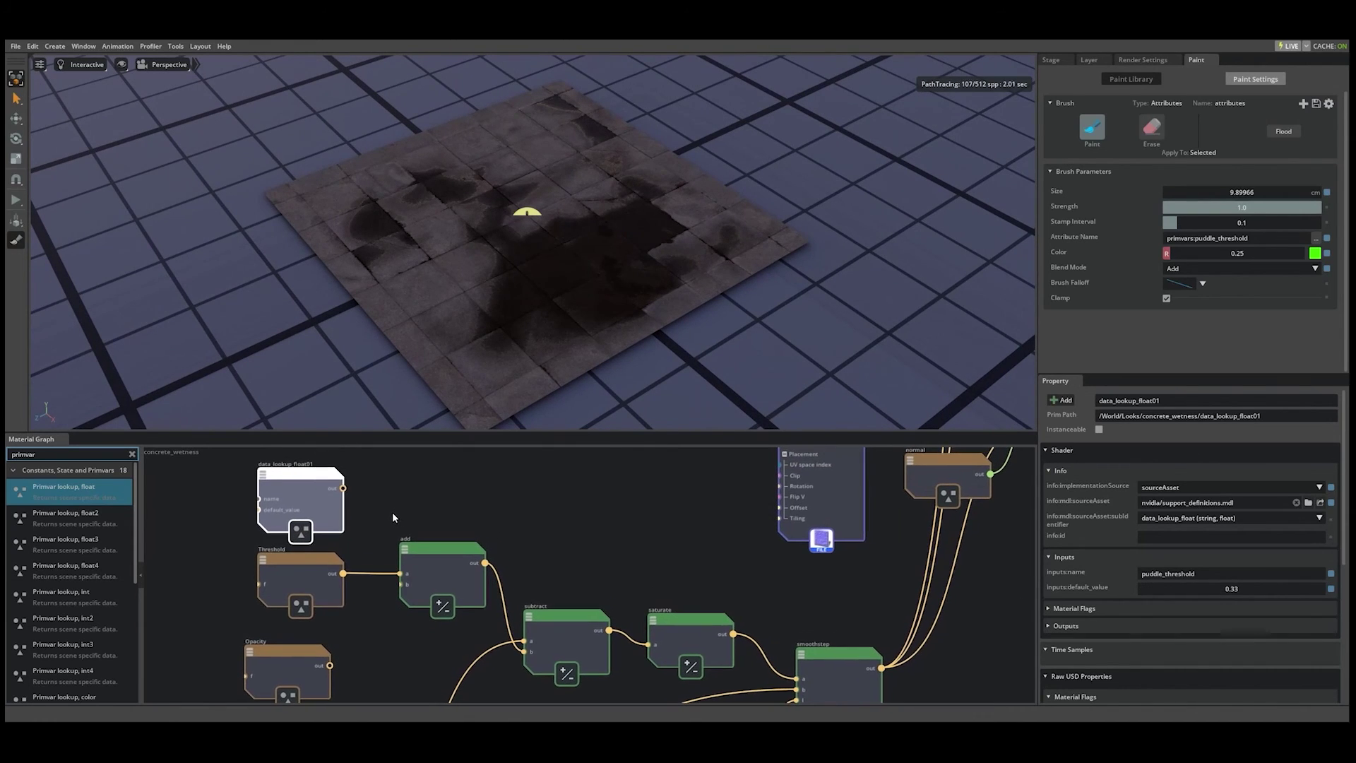
pyautogui.moveTo(380, 534); pyautogui.dragTo(400, 576)
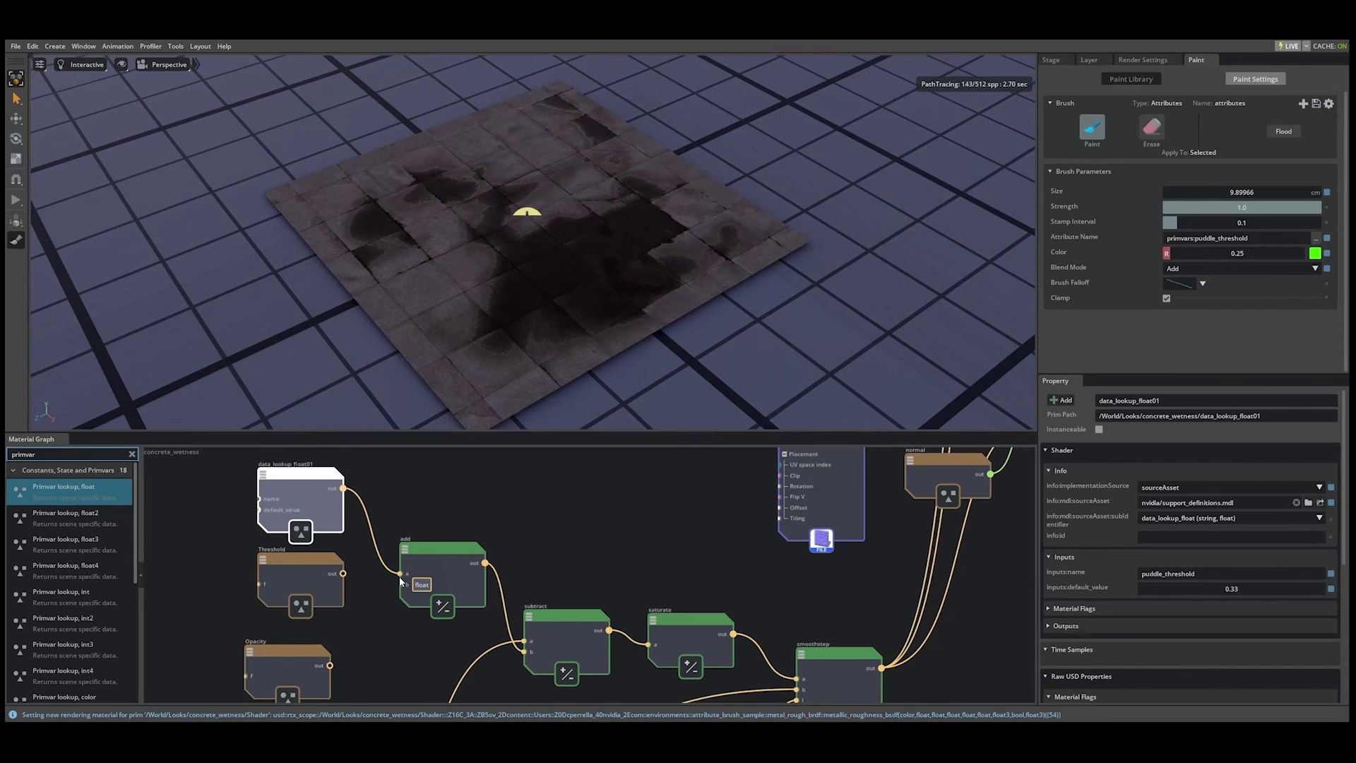
# - Paint puddle_threshold values over the plane's centre and toward its upper left
pyautogui.click(678, 195)
pyautogui.click(1104, 134)
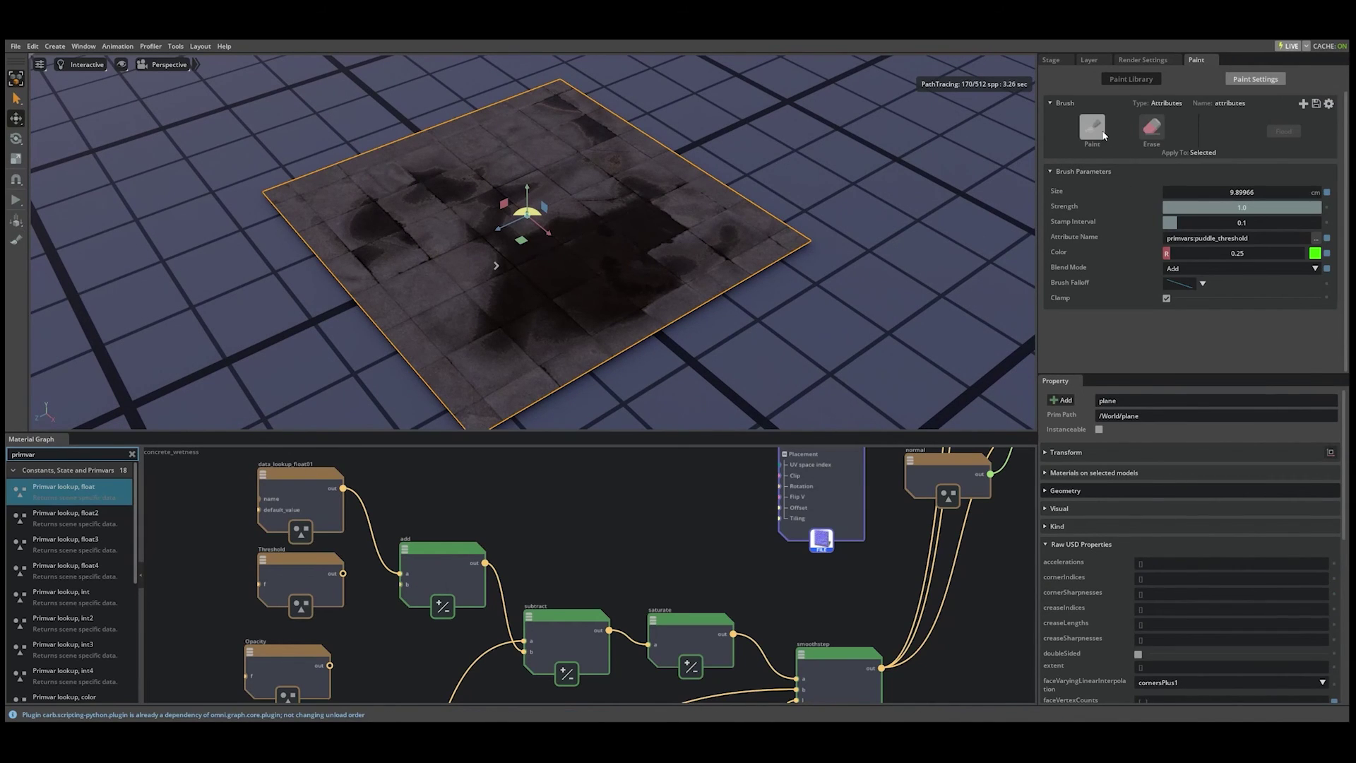
pyautogui.click(1104, 135)
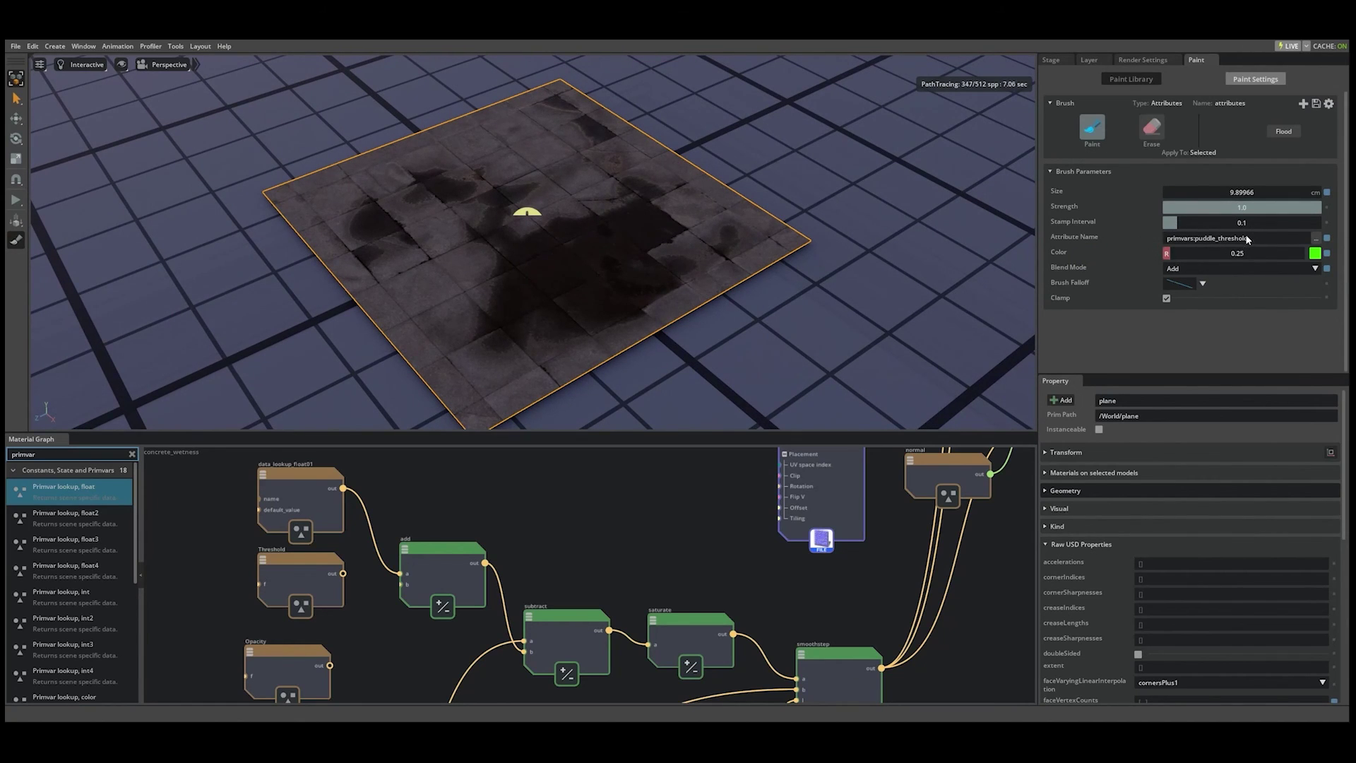
pyautogui.moveTo(664, 279)
pyautogui.mouseDown()
pyautogui.moveTo(654, 263)
pyautogui.moveTo(666, 272)
pyautogui.mouseUp()
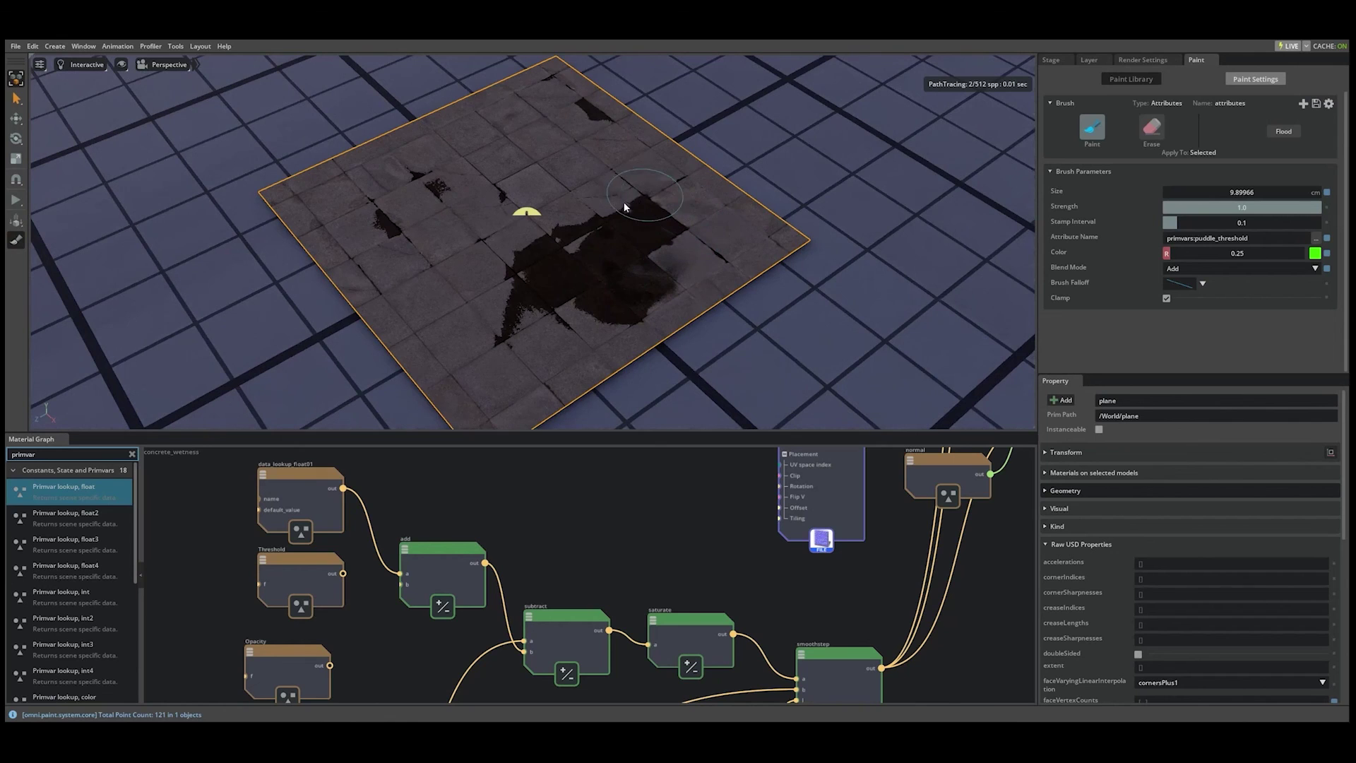
pyautogui.moveTo(635, 205)
pyautogui.mouseDown()
pyautogui.moveTo(563, 240)
pyautogui.moveTo(495, 246)
pyautogui.moveTo(498, 199)
pyautogui.moveTo(463, 167)
pyautogui.moveTo(389, 225)
pyautogui.moveTo(398, 267)
pyautogui.moveTo(525, 306)
pyautogui.moveTo(552, 331)
pyautogui.moveTo(509, 357)
pyautogui.moveTo(558, 374)
pyautogui.moveTo(617, 317)
pyautogui.moveTo(725, 266)
pyautogui.moveTo(667, 221)
pyautogui.moveTo(654, 157)
pyautogui.moveTo(557, 88)
pyautogui.mouseUp()
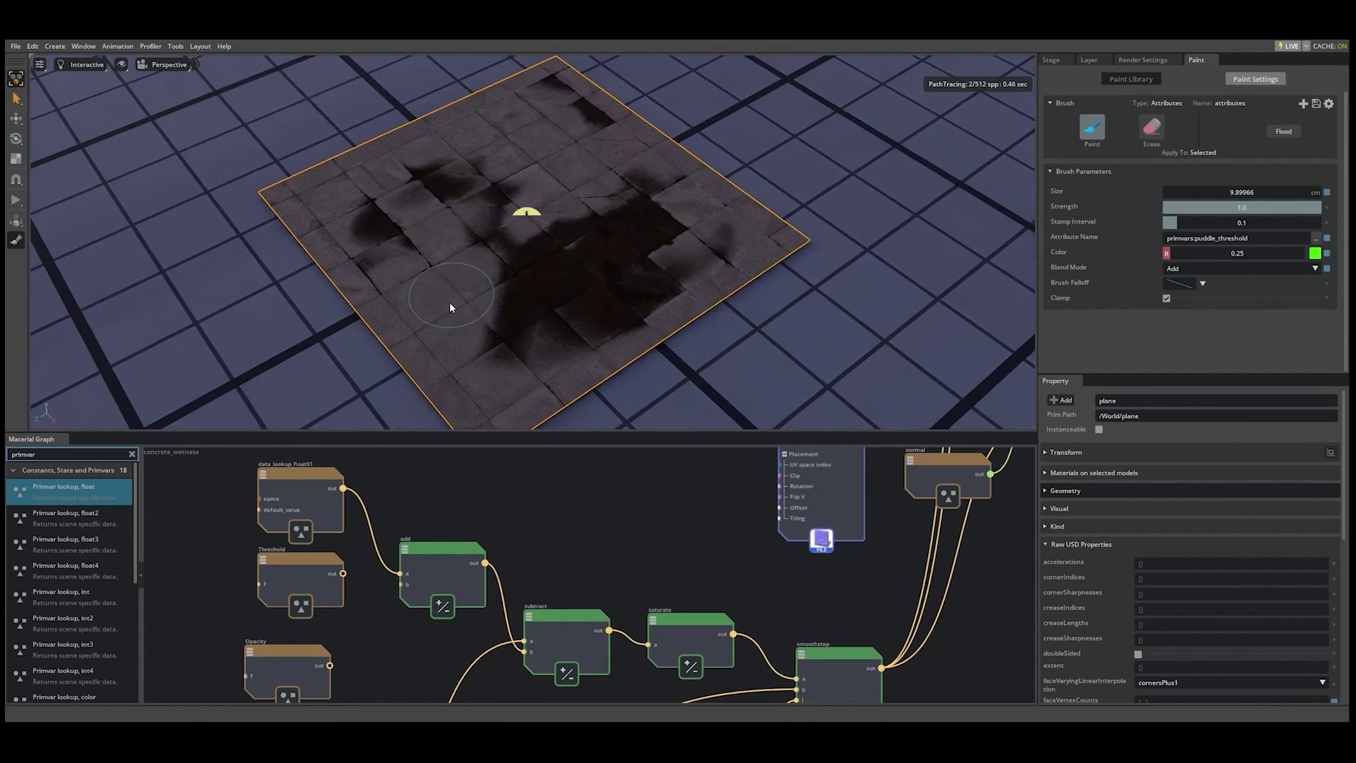
# - Erase threshold paint near the plane's centre, then repaint it and stroke from top to right edge
pyautogui.press('e')
pyautogui.moveTo(552, 275); pyautogui.dragTo(557, 291)
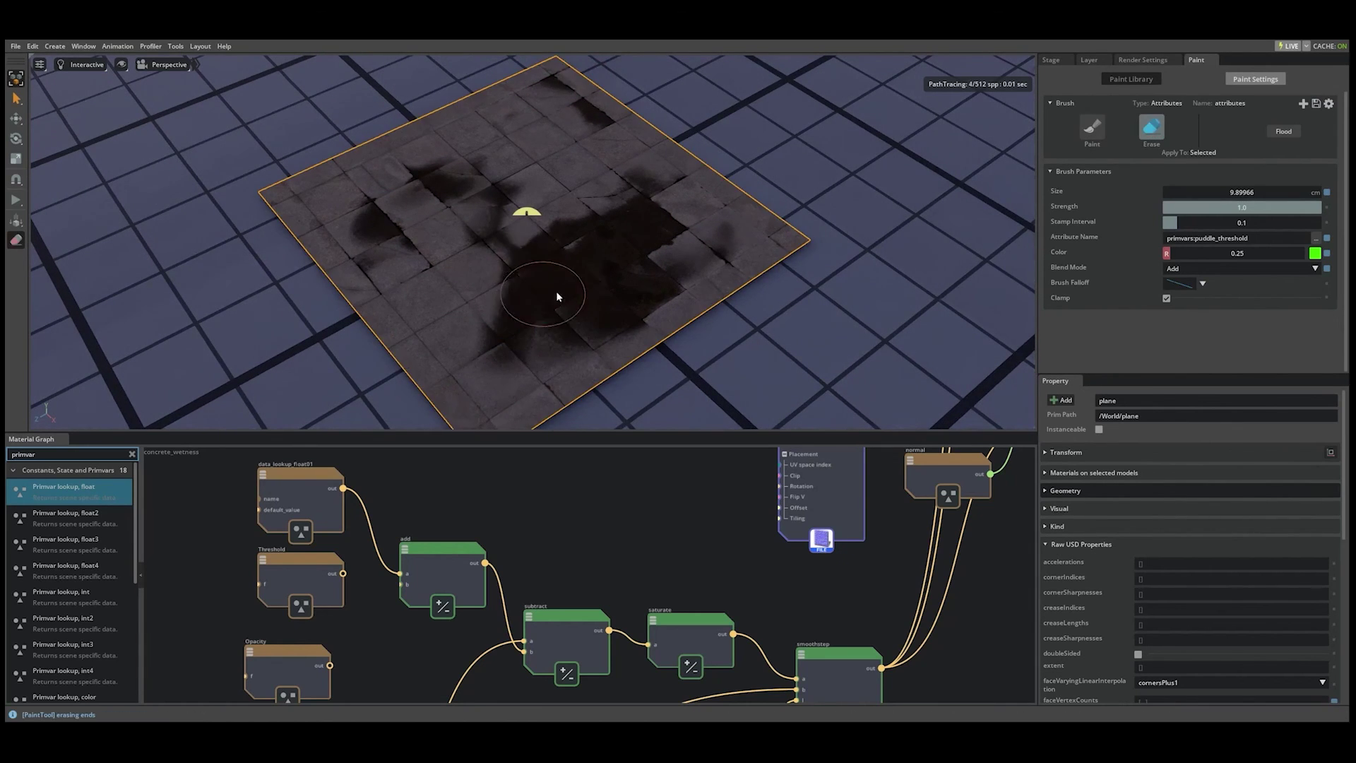
pyautogui.press('b')
pyautogui.moveTo(659, 290); pyautogui.dragTo(608, 269)
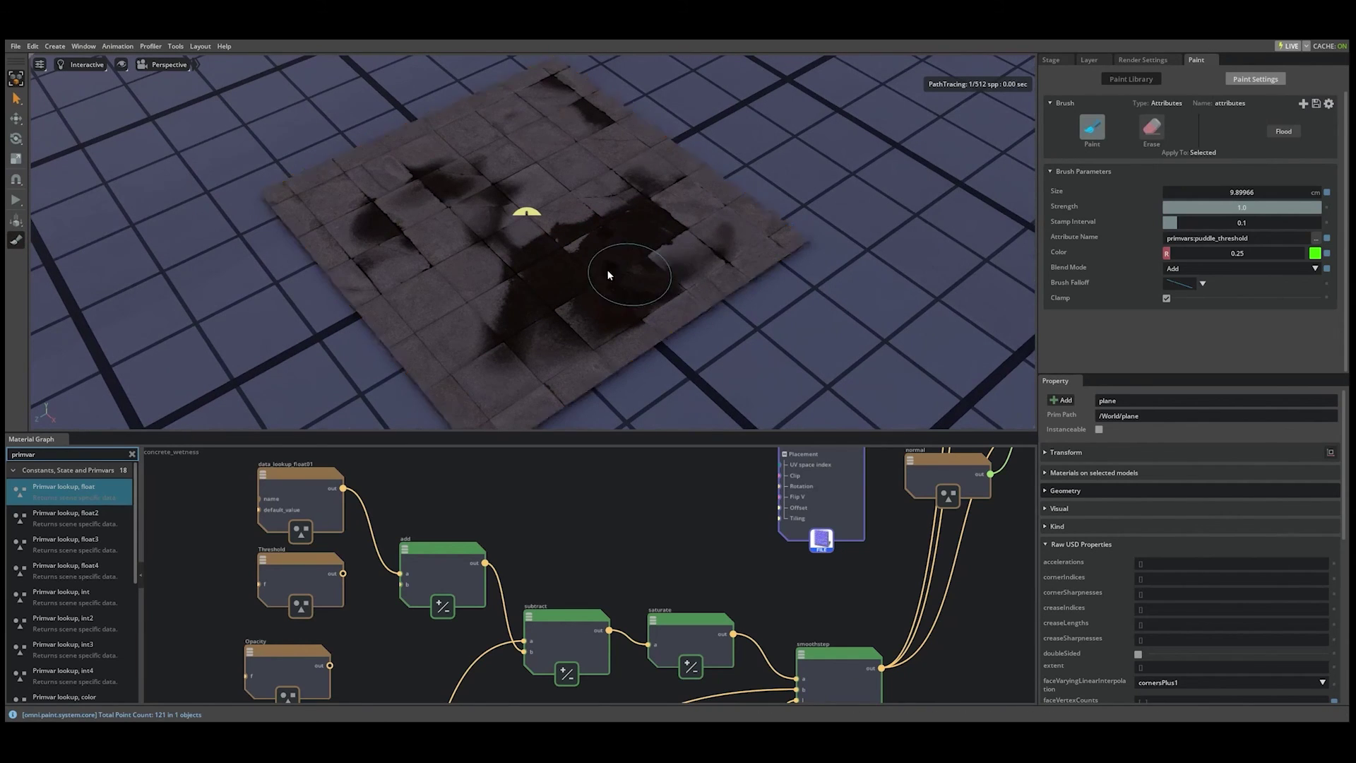
pyautogui.moveTo(555, 140)
pyautogui.mouseDown()
pyautogui.moveTo(556, 84)
pyautogui.moveTo(730, 214)
pyautogui.moveTo(741, 245)
pyautogui.moveTo(689, 271)
pyautogui.moveTo(764, 243)
pyautogui.moveTo(621, 123)
pyautogui.moveTo(528, 169)
pyautogui.moveTo(424, 298)
pyautogui.moveTo(499, 360)
pyautogui.mouseUp()
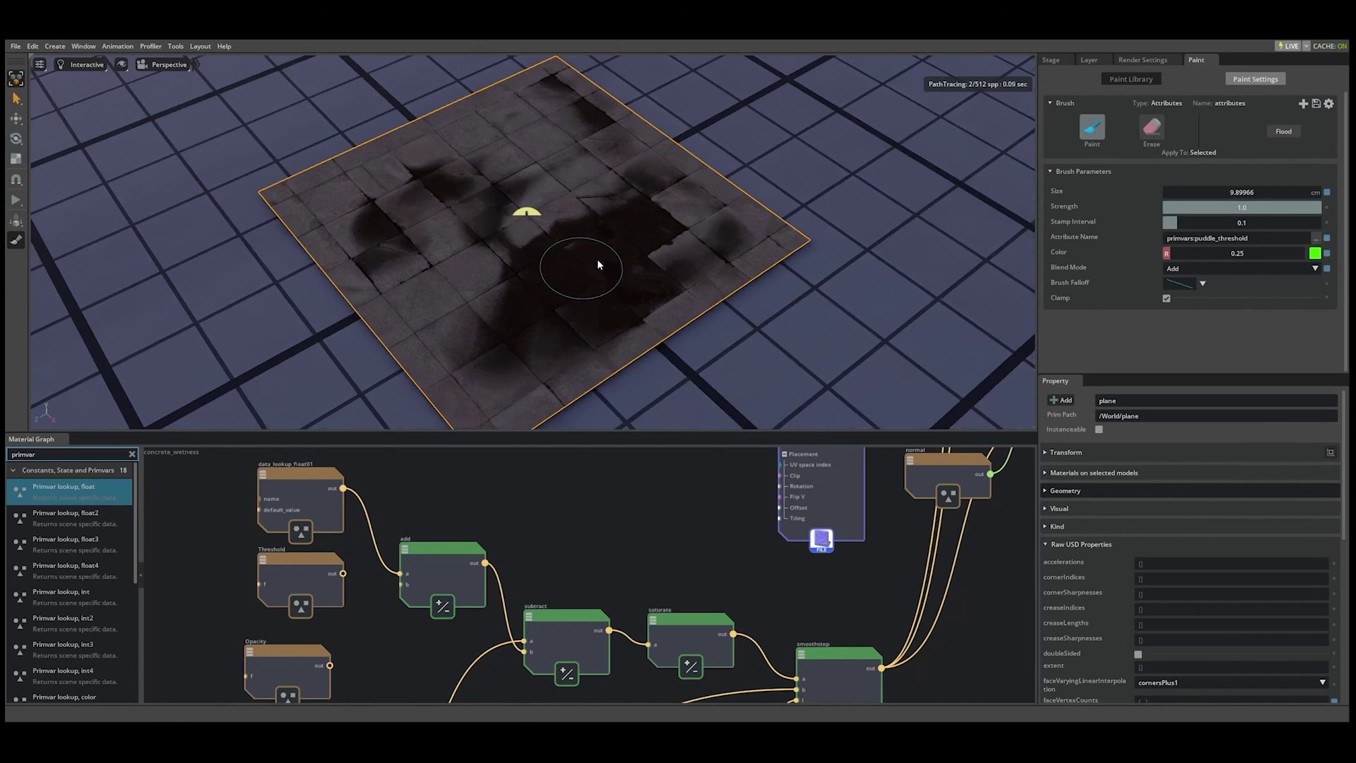
# - Paint more puddle_opacity along the plane's top edge and centre, then orbit low to view reflections
pyautogui.click(1316, 238)
pyautogui.moveTo(1255, 259)
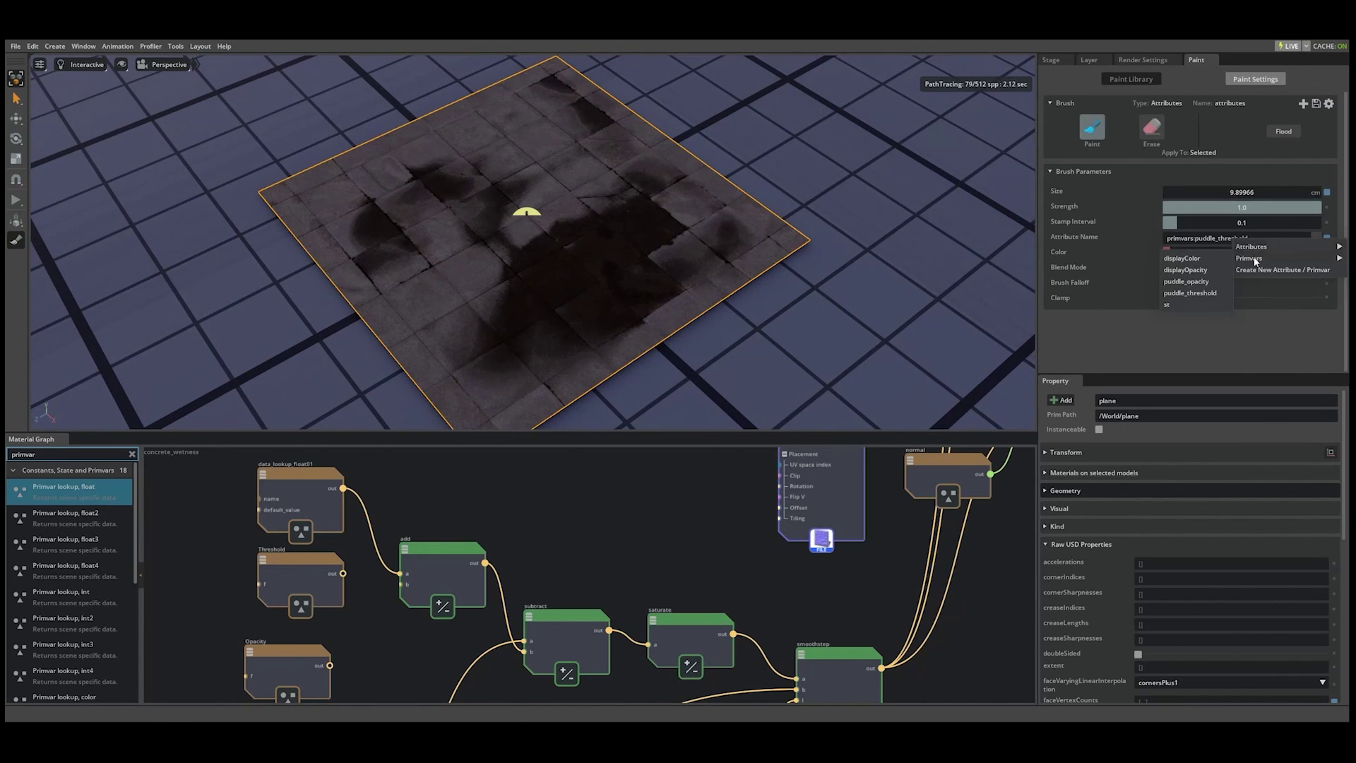
pyautogui.click(1187, 281)
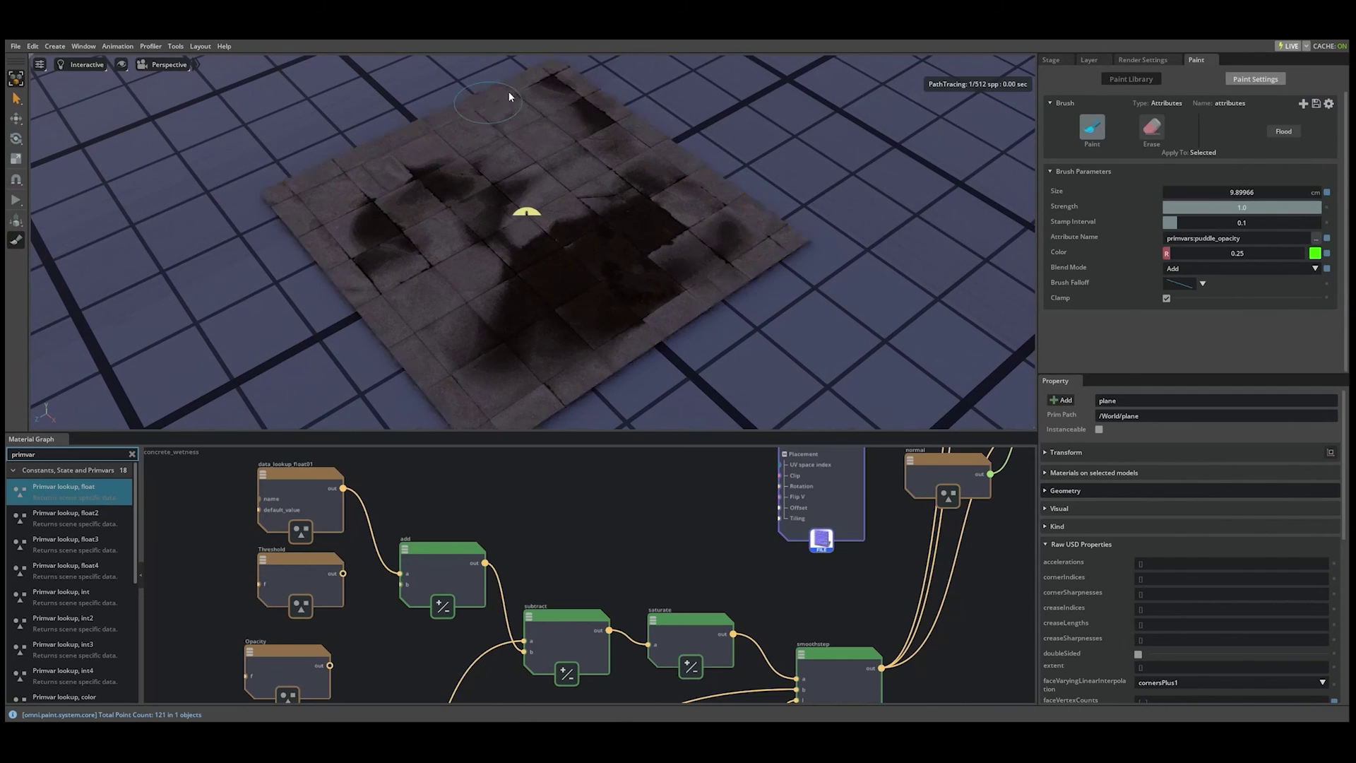
pyautogui.moveTo(509, 91)
pyautogui.mouseDown()
pyautogui.moveTo(444, 132)
pyautogui.moveTo(532, 86)
pyautogui.mouseUp()
pyautogui.moveTo(483, 159)
pyautogui.mouseDown()
pyautogui.moveTo(570, 216)
pyautogui.moveTo(470, 241)
pyautogui.moveTo(473, 306)
pyautogui.moveTo(439, 321)
pyautogui.moveTo(419, 249)
pyautogui.moveTo(457, 225)
pyautogui.mouseUp()
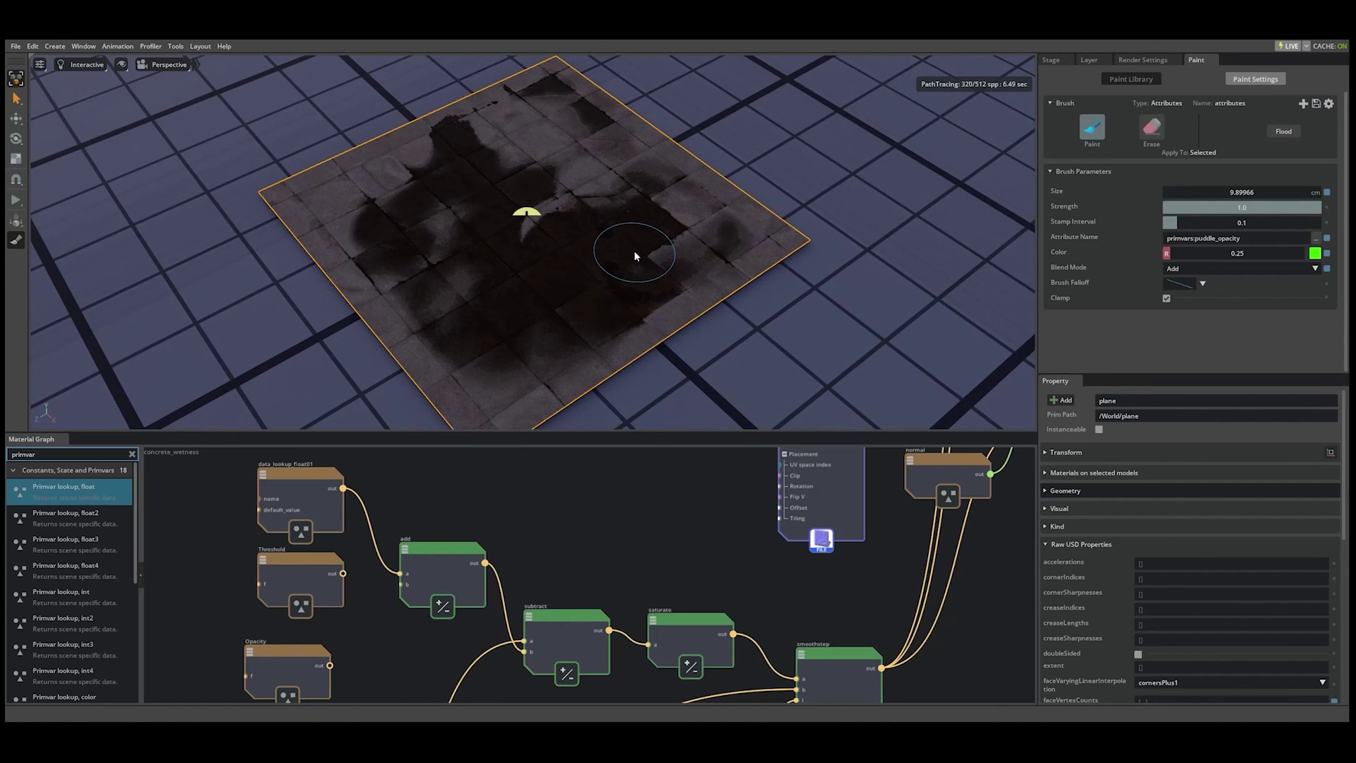
pyautogui.moveTo(764, 248)
pyautogui.keyDown('alt'); pyautogui.mouseDown()
pyautogui.moveTo(729, 192)
pyautogui.moveTo(699, 211)
pyautogui.moveTo(534, 214)
pyautogui.mouseUp(); pyautogui.keyUp('alt')
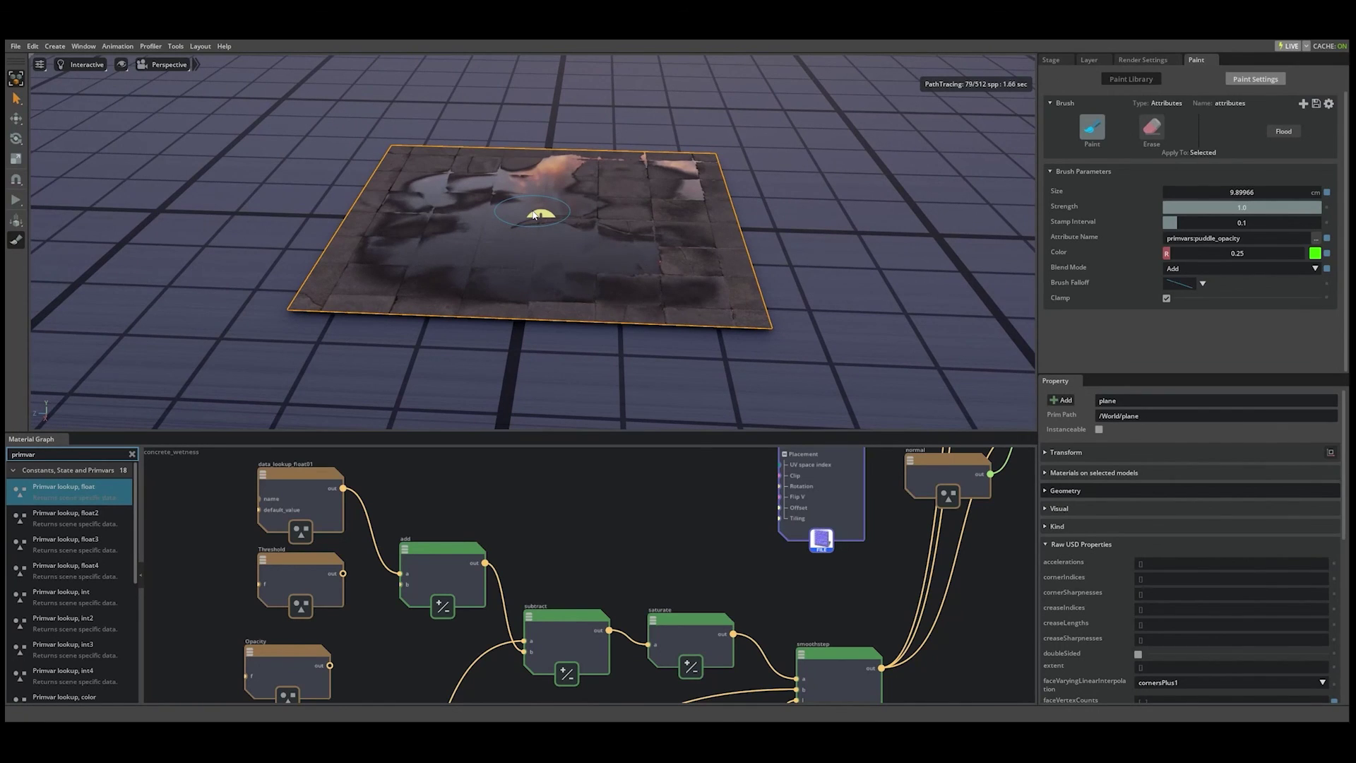